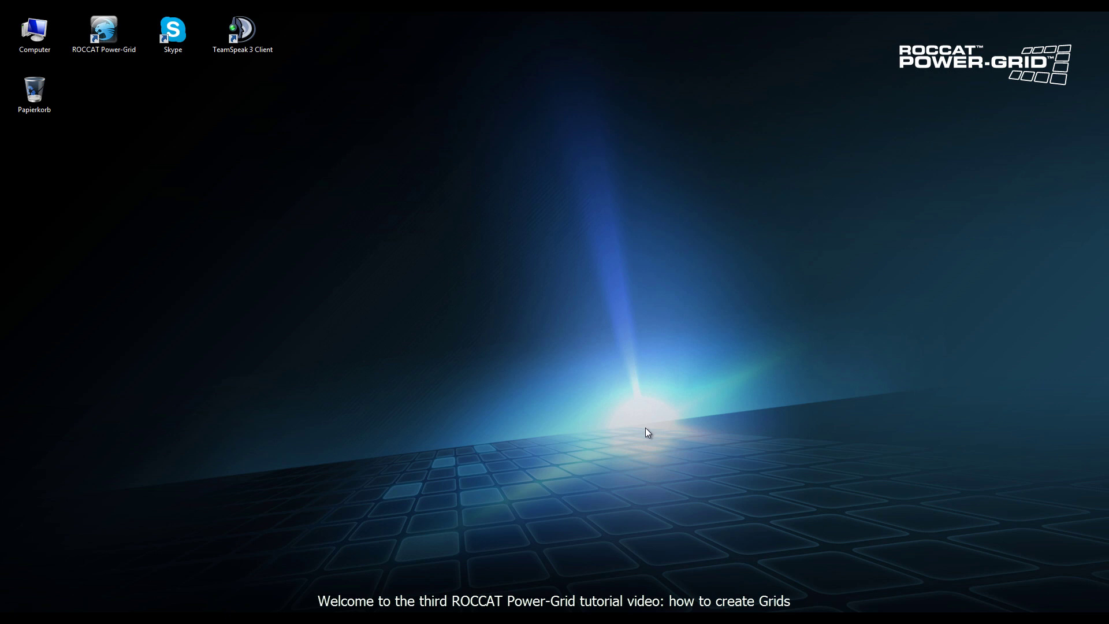
Step: Launch ROCCAT Power-Grid from its desktop icon so the Browse page with preset grids appears
{"action": "double_click", "coordinate": [101, 48]}
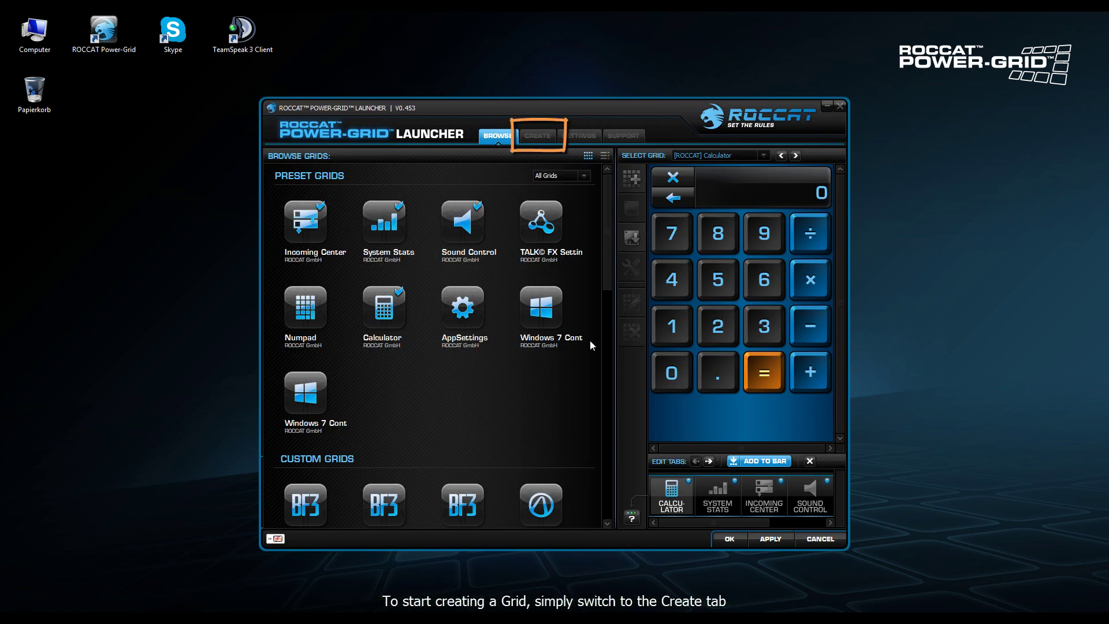
Step: On the Create page, add a new grid and accept the default name Custom Grid 1
{"action": "left_click", "coordinate": [546, 137]}
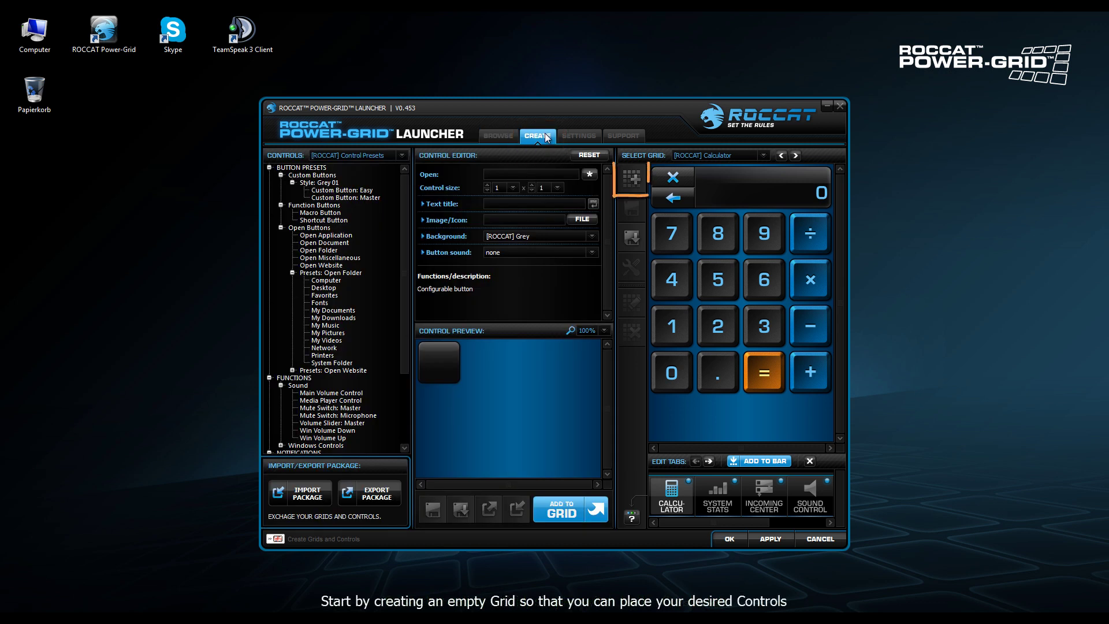
{"action": "left_click", "coordinate": [633, 183]}
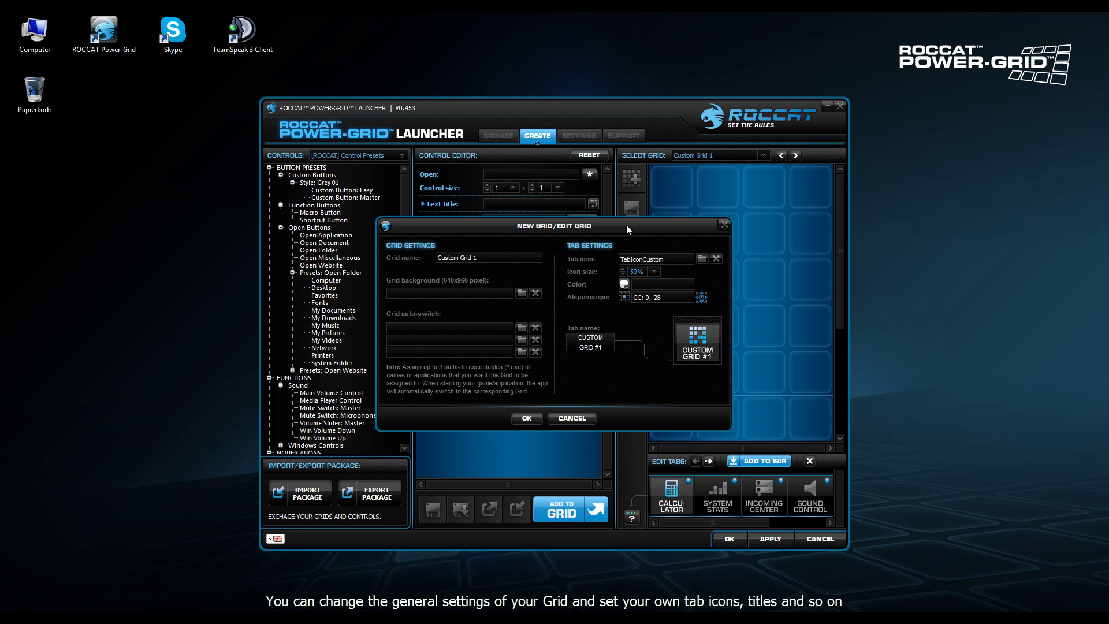
{"action": "left_click", "coordinate": [532, 420]}
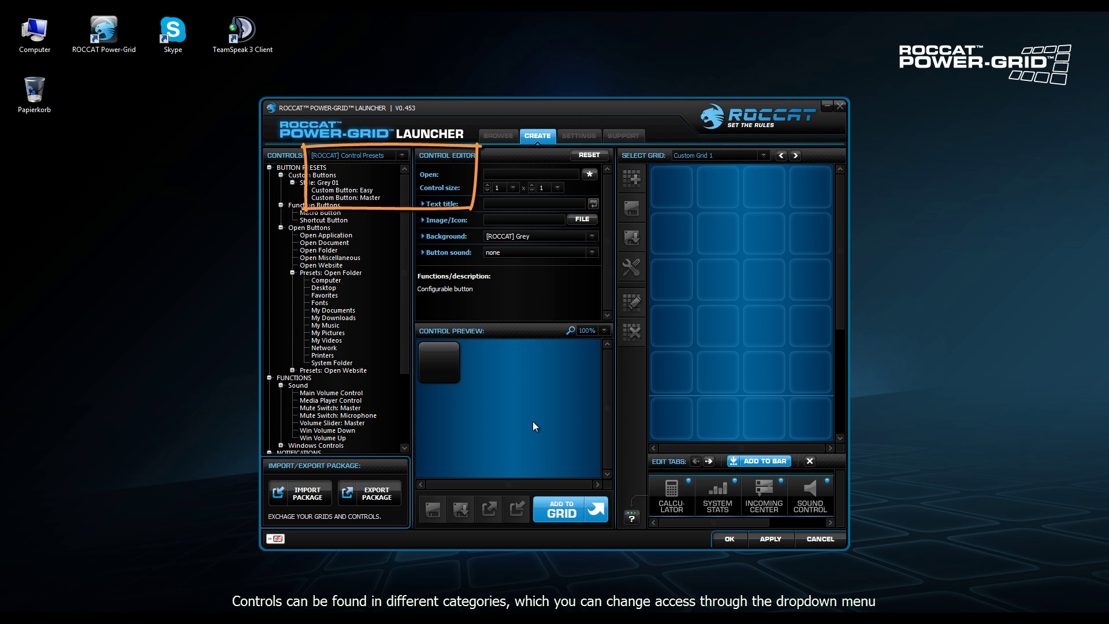
Step: Keep the [ROCCAT] Control Presets category and start an Open Application button under Open Buttons
{"action": "left_click", "coordinate": [403, 155]}
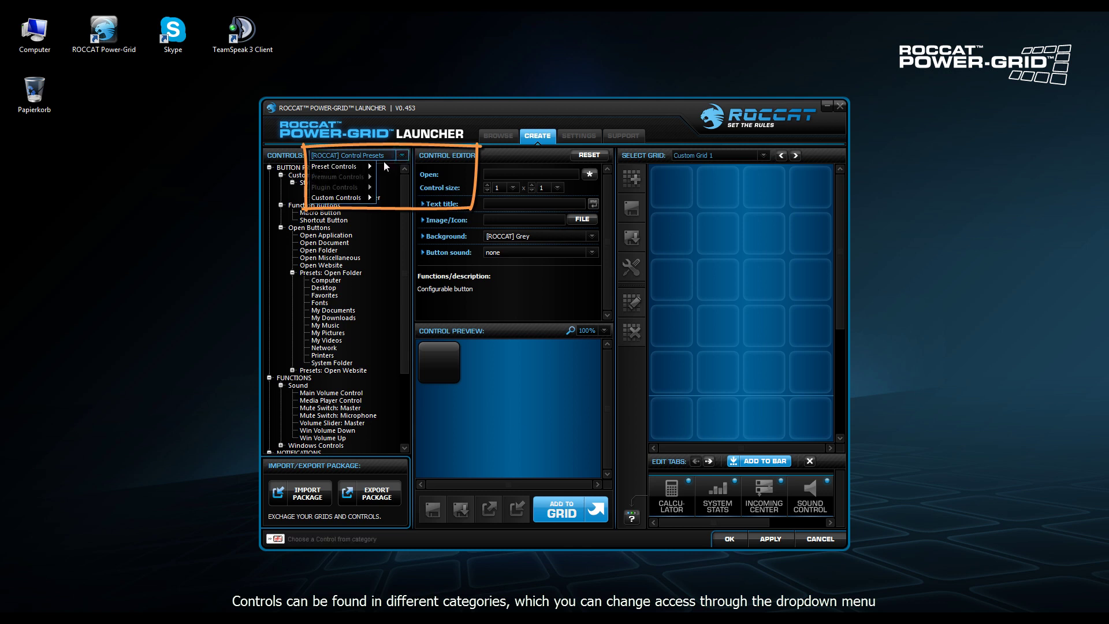
{"action": "mouse_move", "coordinate": [367, 167]}
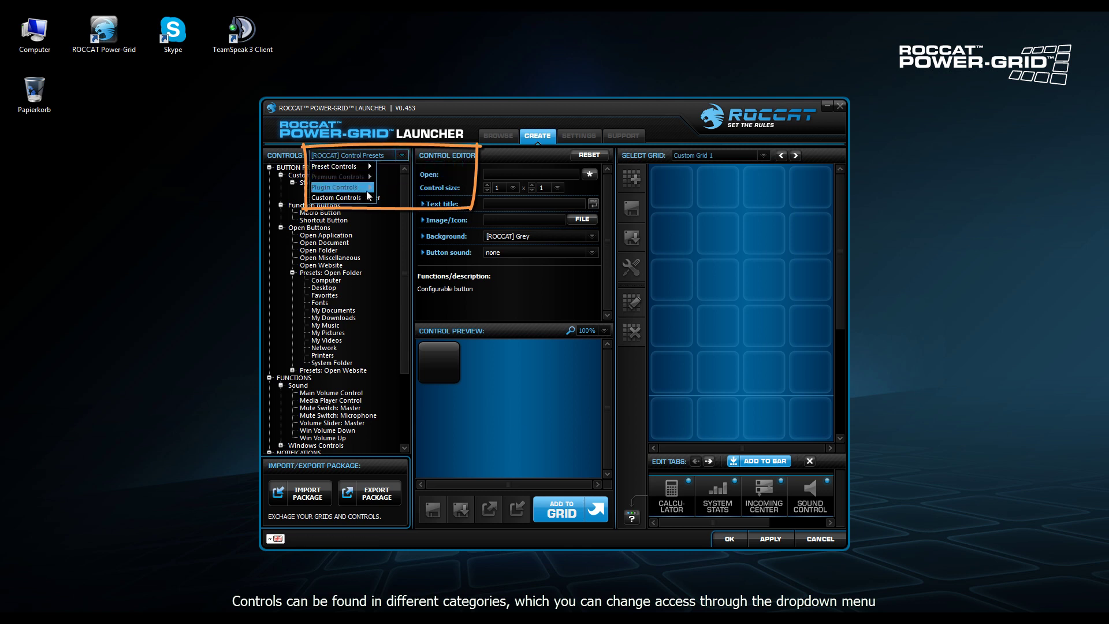
{"action": "mouse_move", "coordinate": [366, 203]}
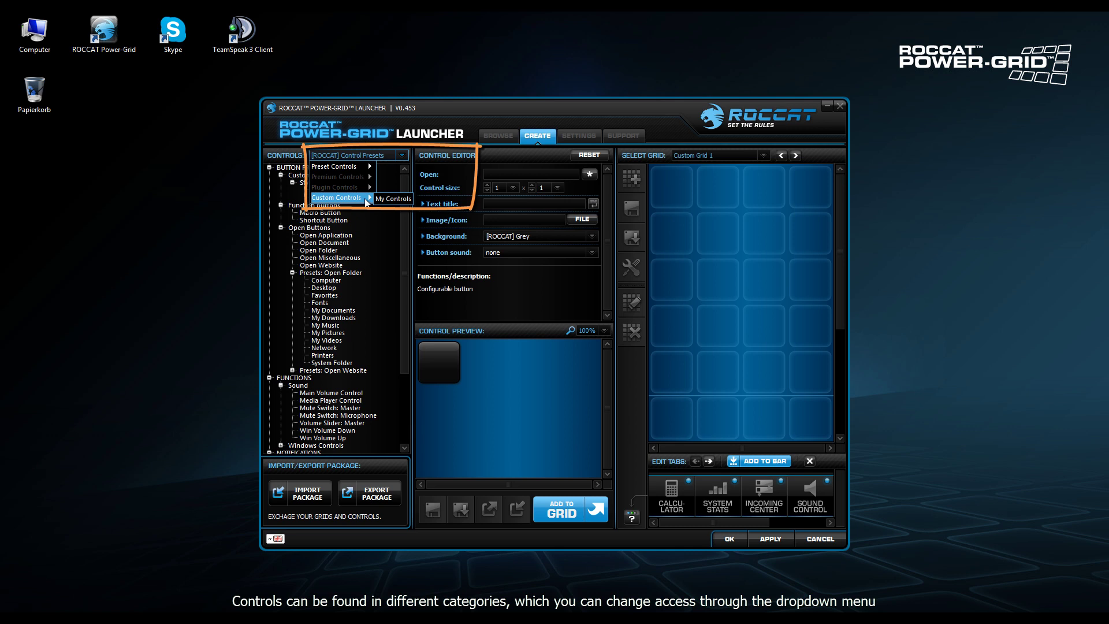
{"action": "left_click", "coordinate": [399, 167]}
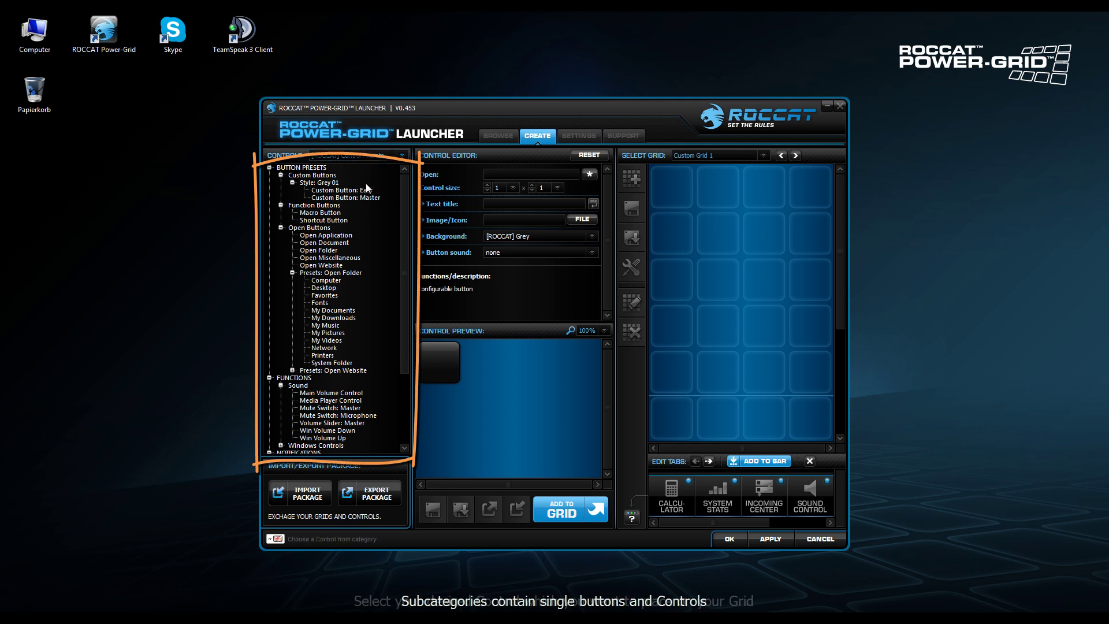
{"action": "left_click", "coordinate": [345, 236]}
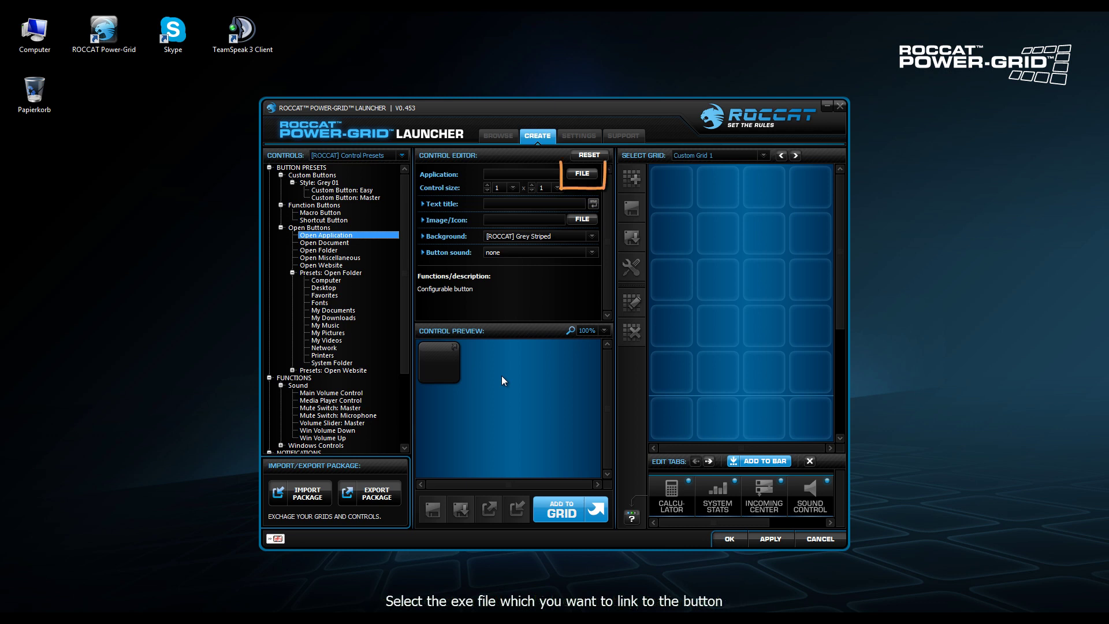
Step: Point the button at D:\Spiele\StarCraft II\StarCraft II.exe and place it in the grid's top-left cell
{"action": "left_click", "coordinate": [582, 174]}
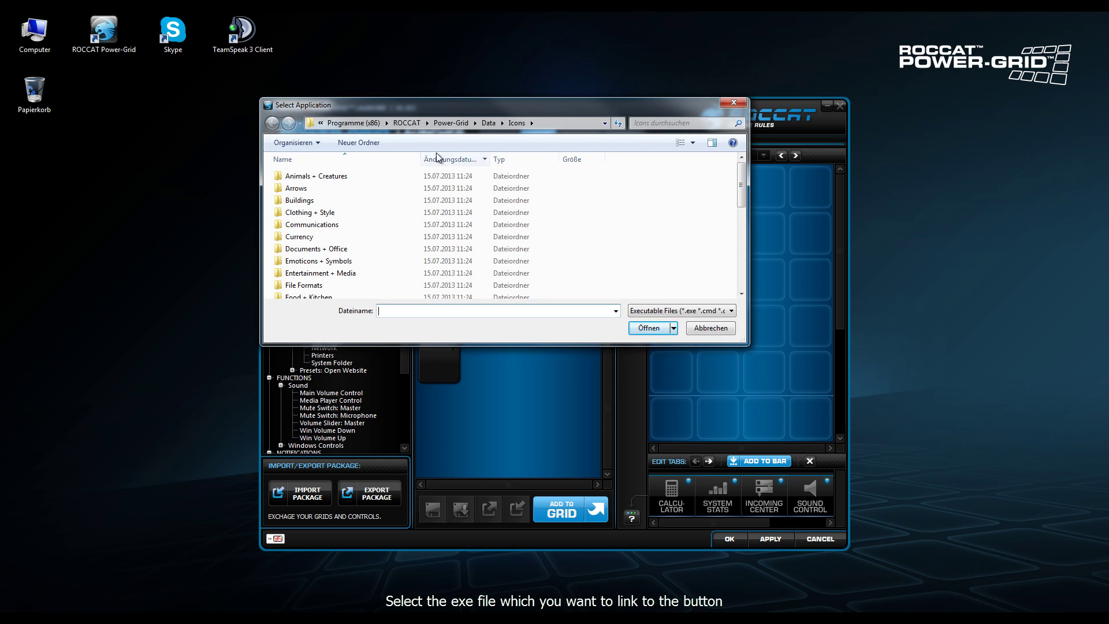
{"action": "left_click", "coordinate": [407, 122]}
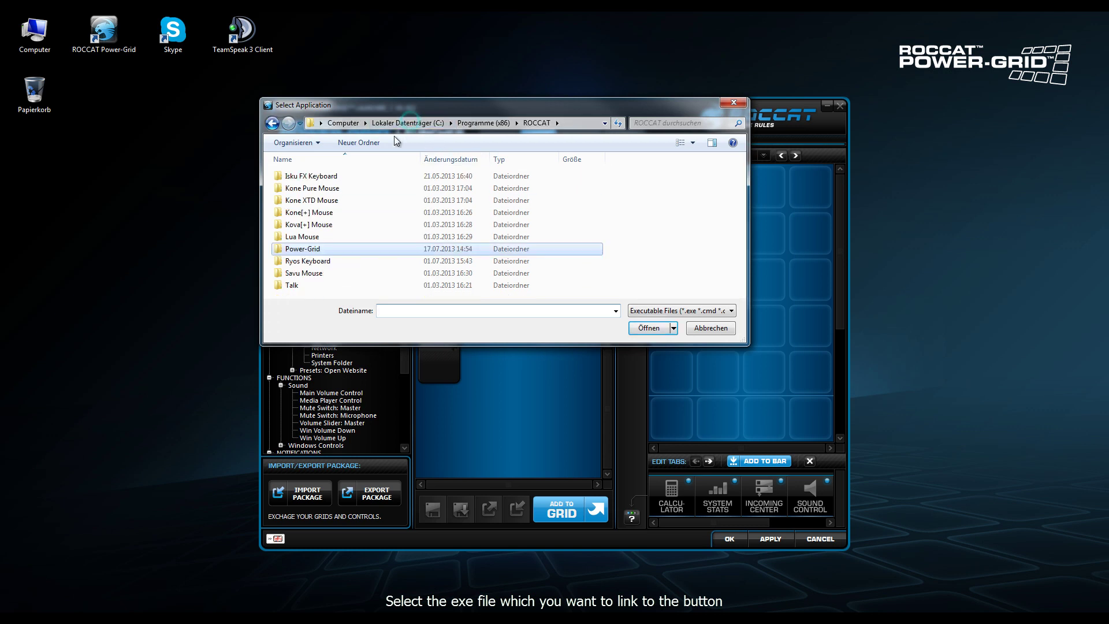
{"action": "left_click", "coordinate": [347, 123]}
{"action": "double_click", "coordinate": [473, 249]}
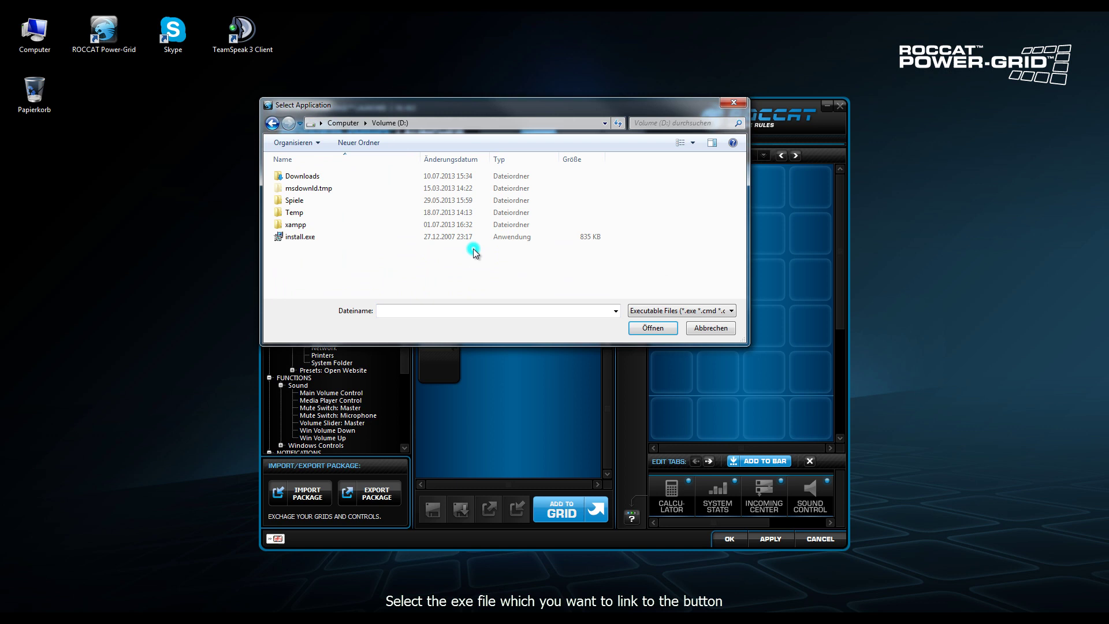
{"action": "double_click", "coordinate": [294, 200]}
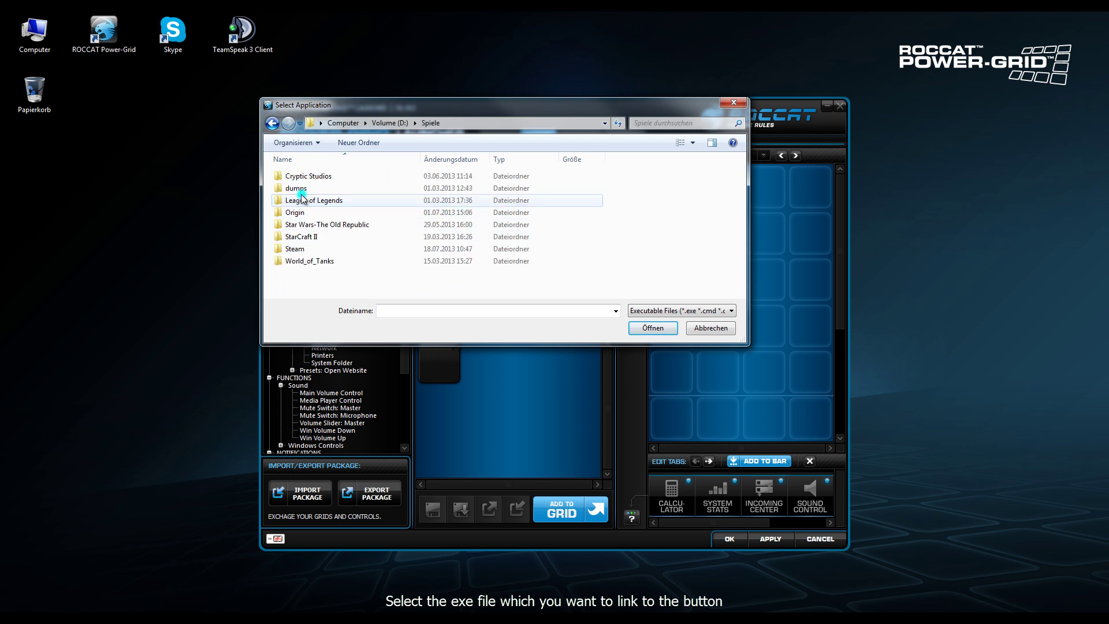
{"action": "double_click", "coordinate": [316, 239]}
{"action": "left_click", "coordinate": [322, 285]}
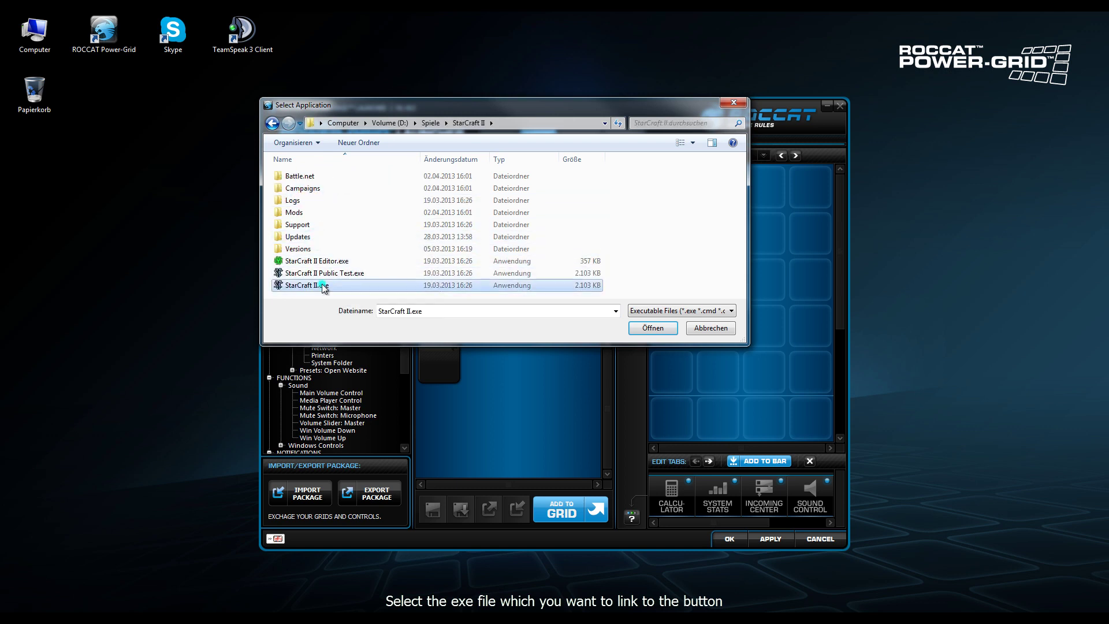
{"action": "left_click", "coordinate": [652, 329]}
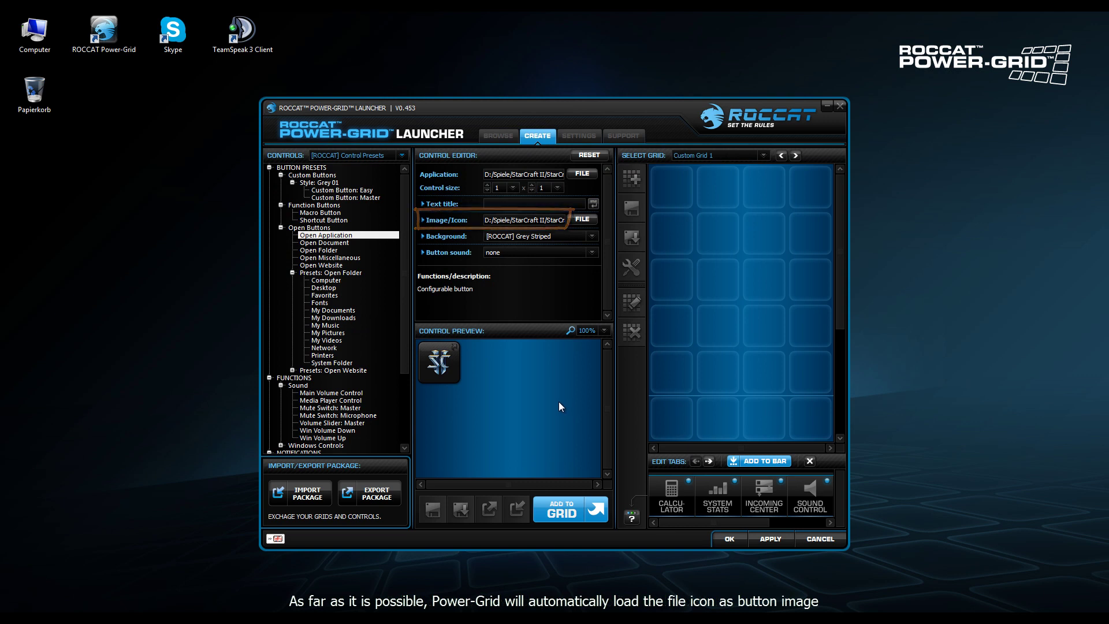
{"action": "left_click_drag", "start_coordinate": [439, 373], "coordinate": [682, 198]}
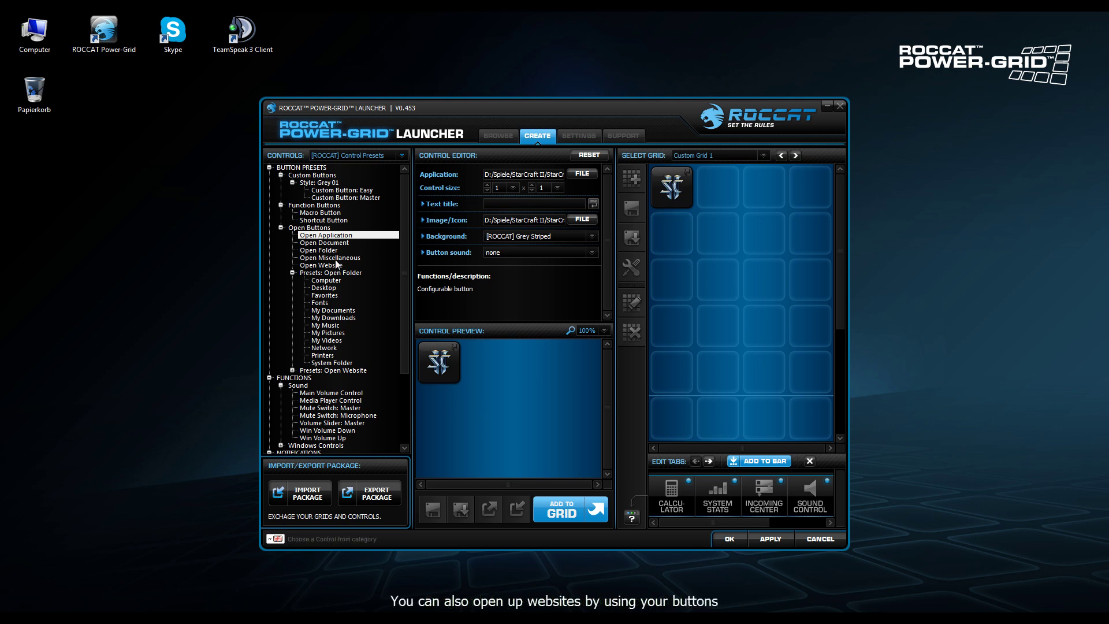
{"action": "left_click", "coordinate": [338, 265]}
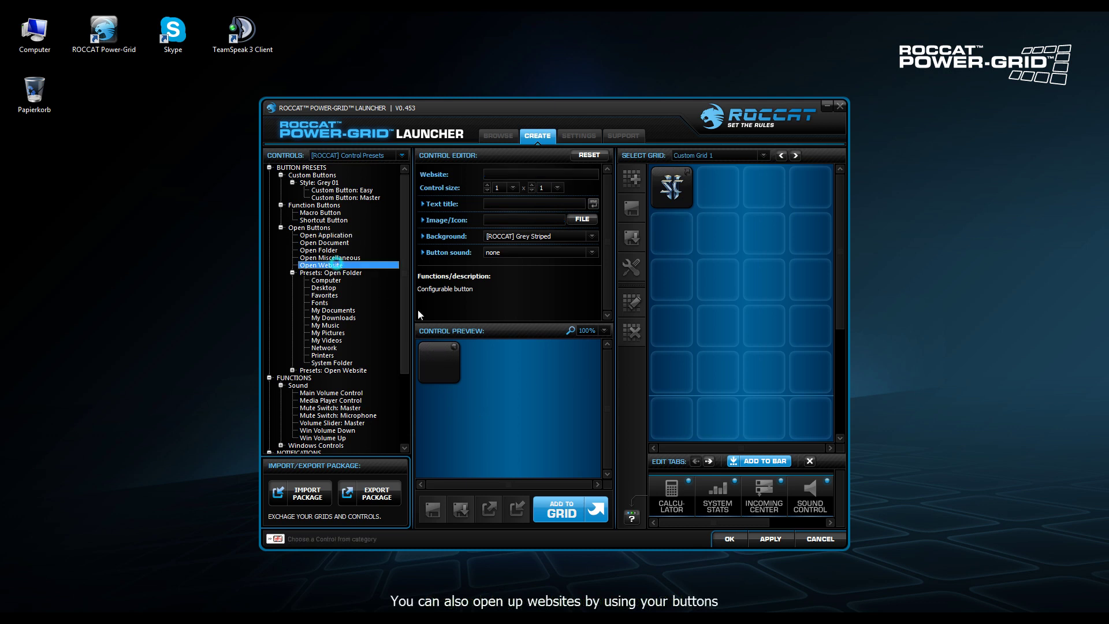
{"action": "left_click", "coordinate": [487, 173]}
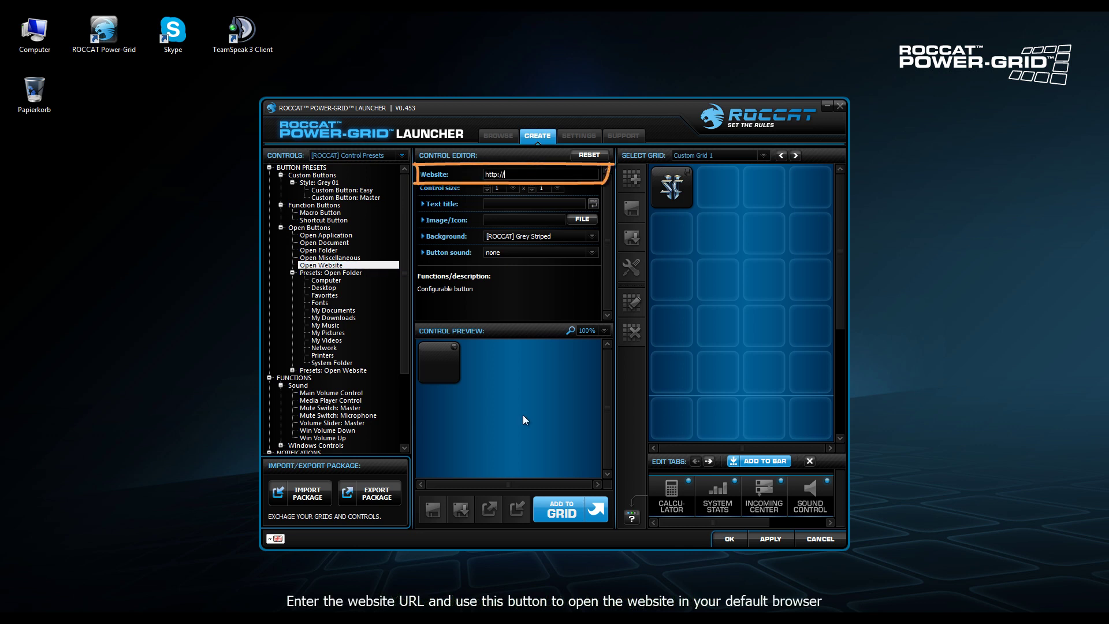
{"action": "type", "text": "http://www.tomshardware.com"}
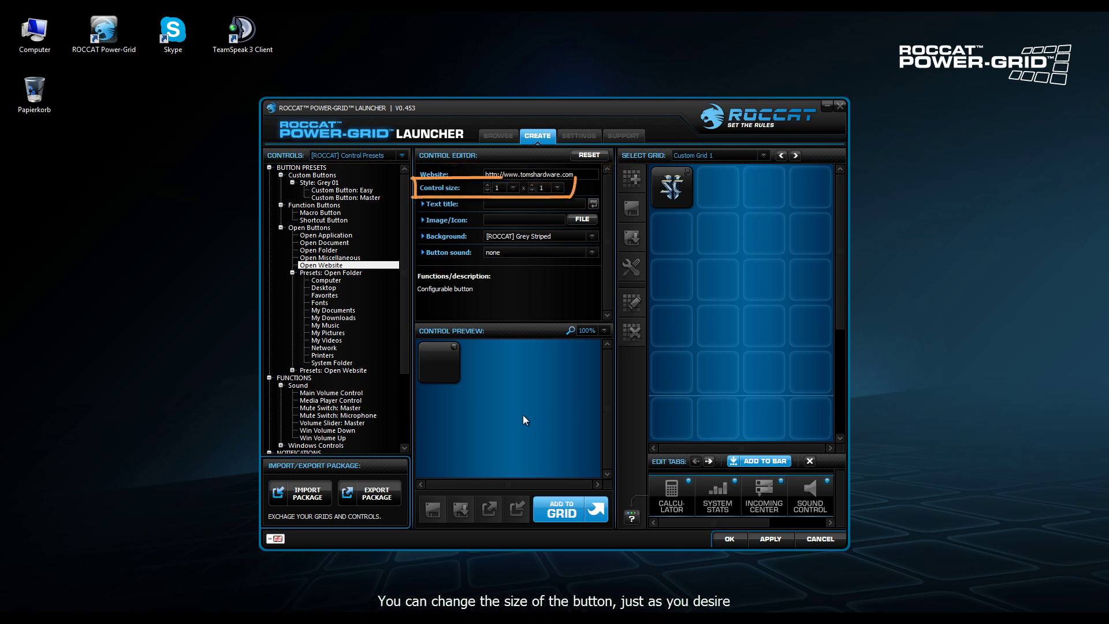
{"action": "left_click", "coordinate": [488, 185]}
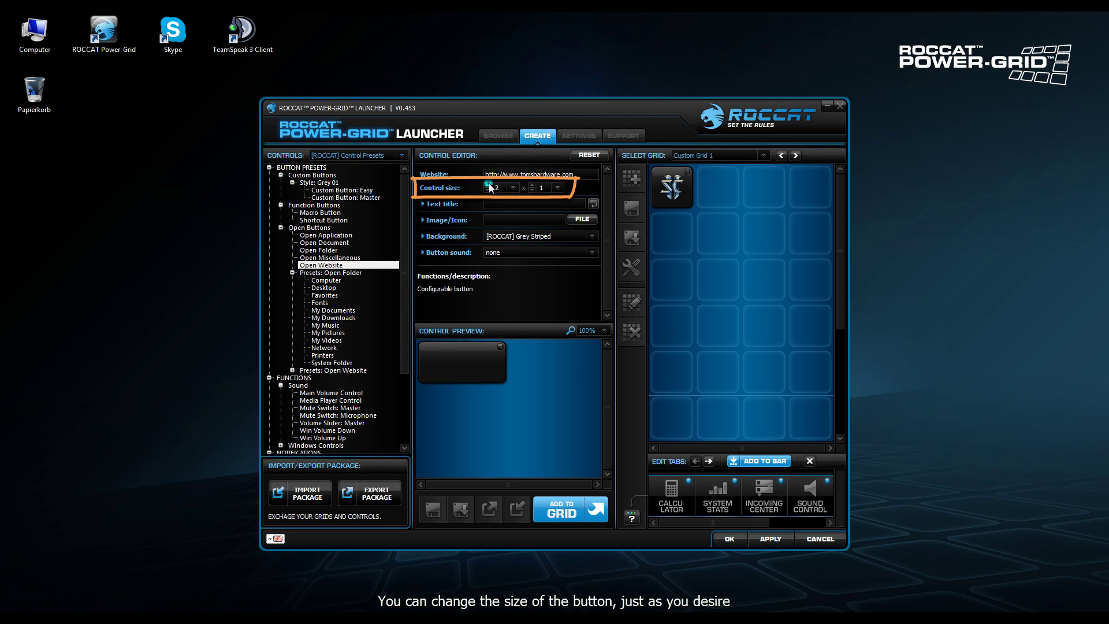
{"action": "left_click", "coordinate": [531, 185]}
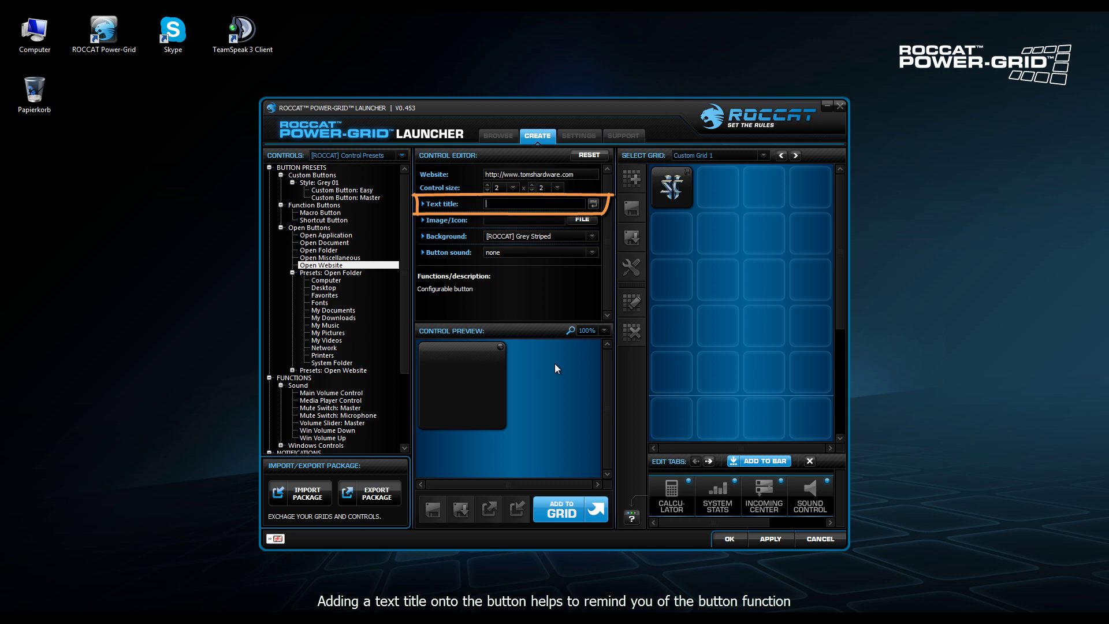
{"action": "type", "text": "Tom's Hardware"}
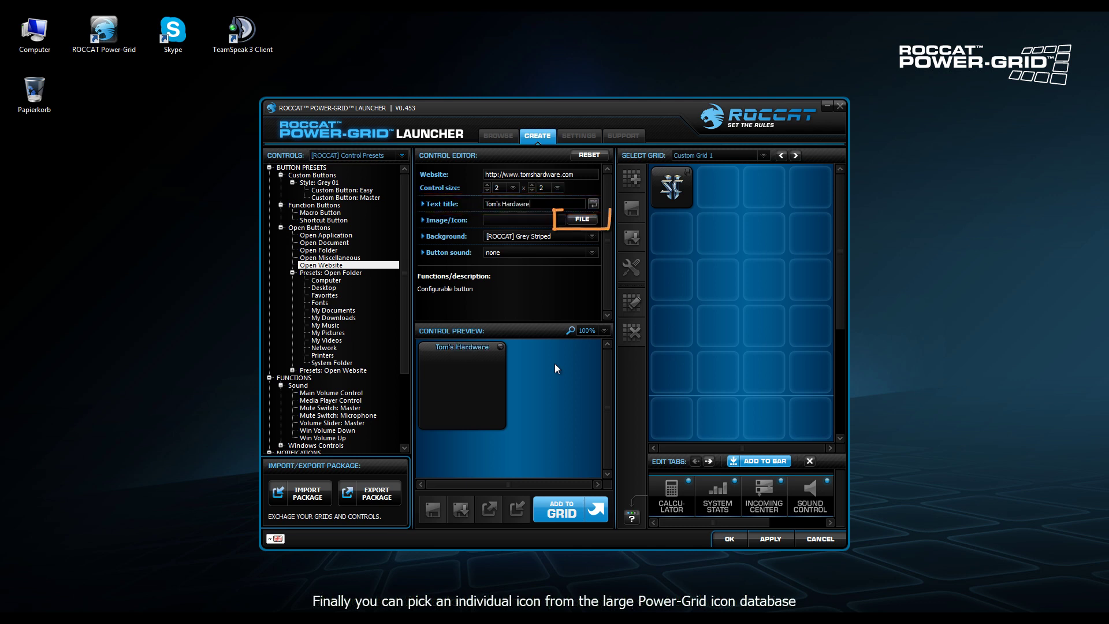
Step: Search the image library for 'hammer' and assign Icon Hammer 04.png as the button image
{"action": "left_click", "coordinate": [582, 220]}
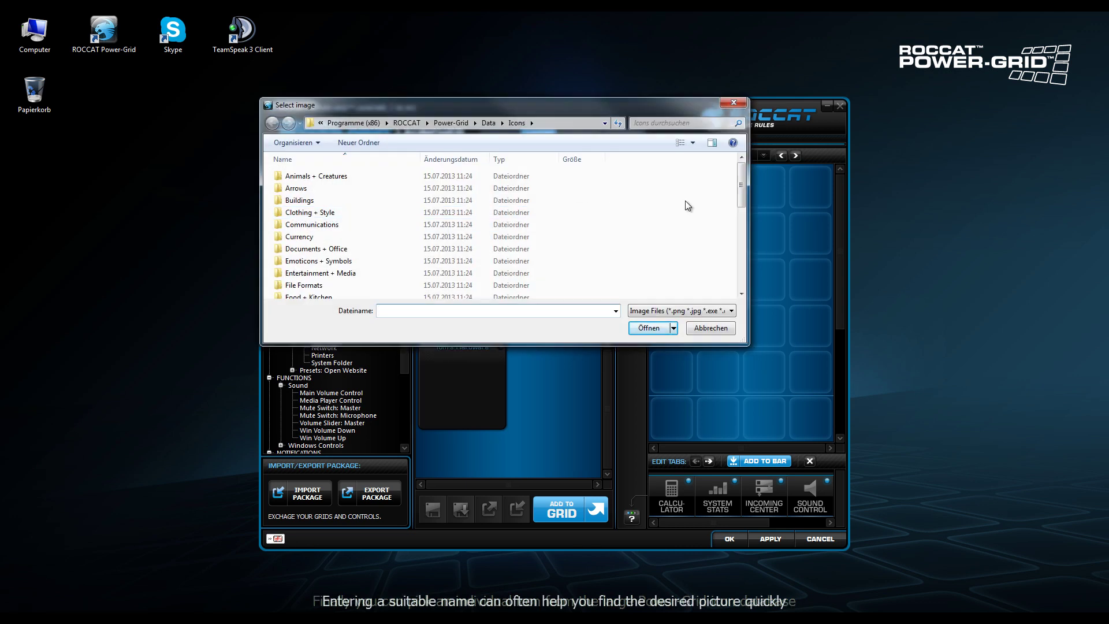
{"action": "left_click", "coordinate": [666, 121]}
{"action": "type", "text": "hammer"}
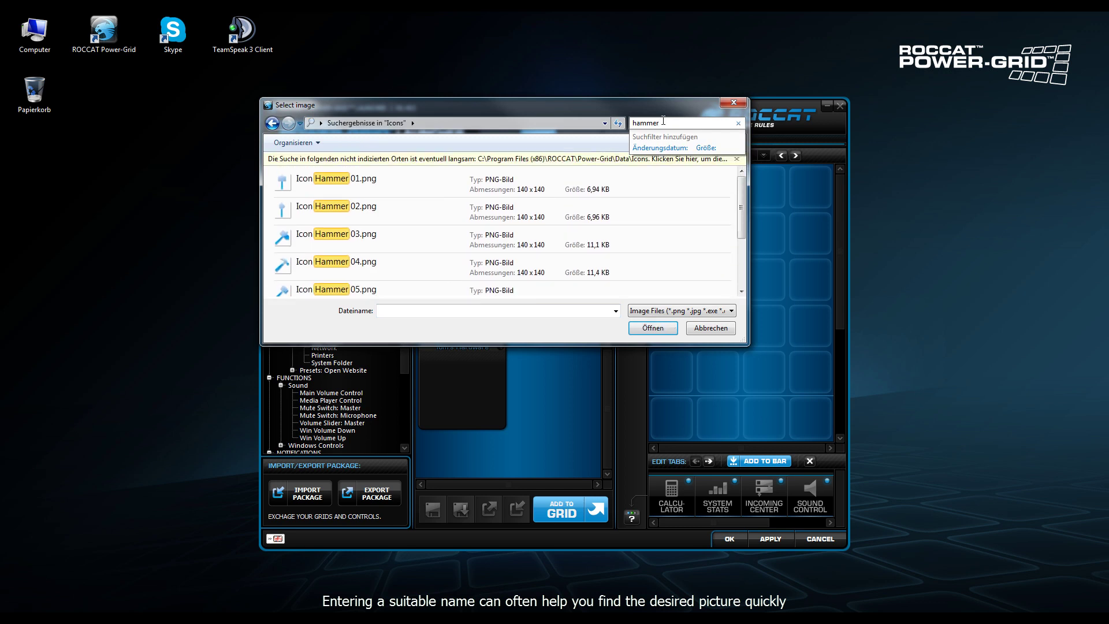
{"action": "left_click", "coordinate": [390, 269]}
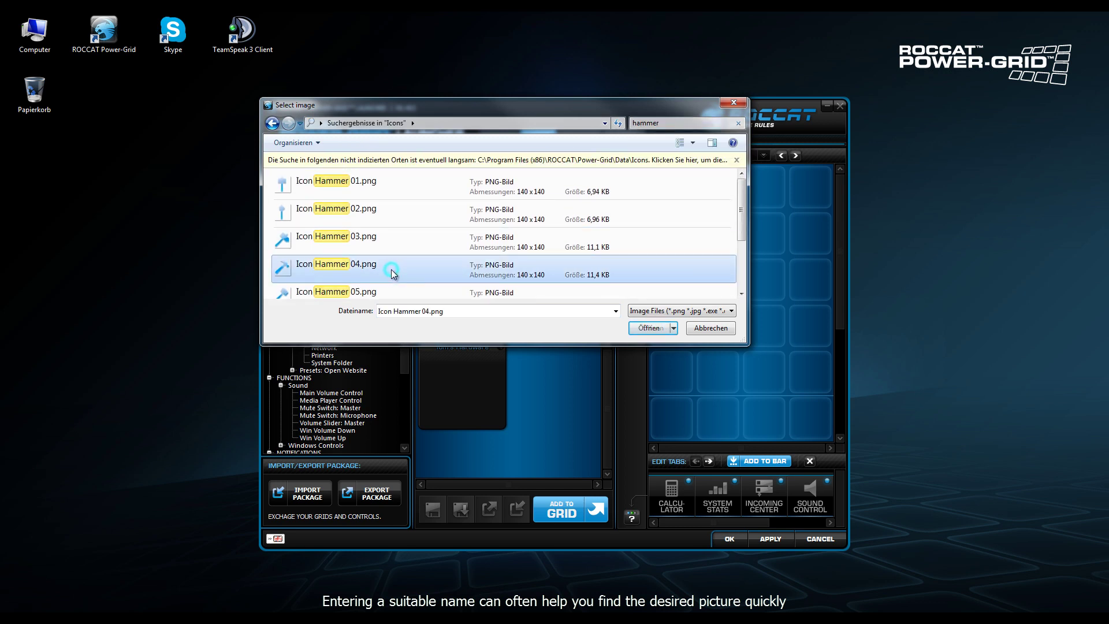
{"action": "left_click", "coordinate": [656, 327]}
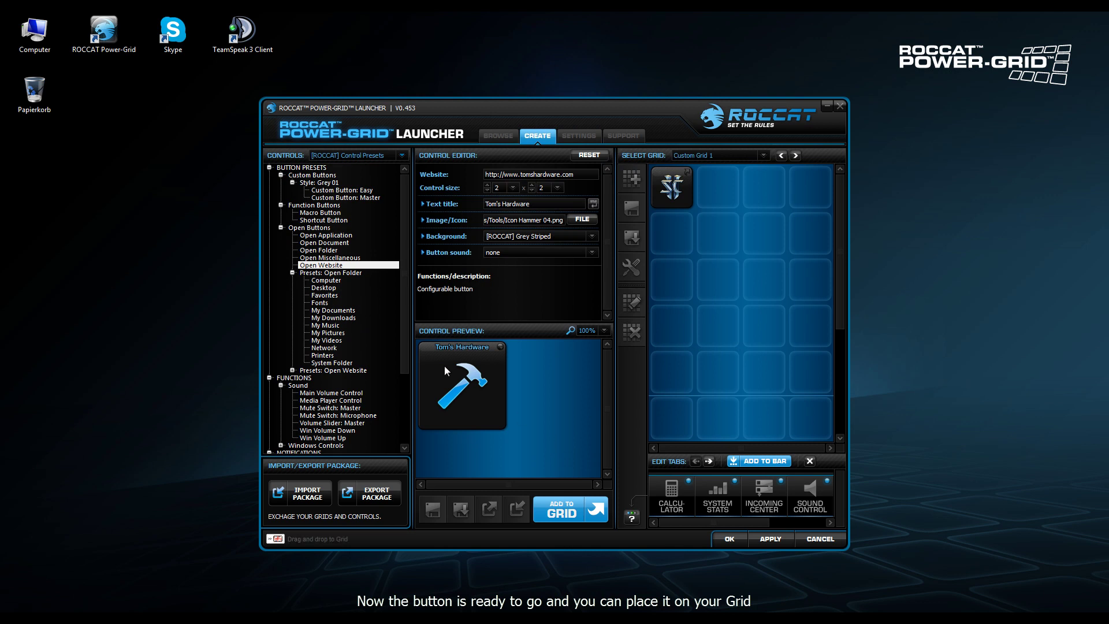
Step: Drop the Tom's Hardware tile onto the grid and test that it opens tomshardware.com in Firefox
{"action": "left_click_drag", "start_coordinate": [428, 356], "coordinate": [659, 231]}
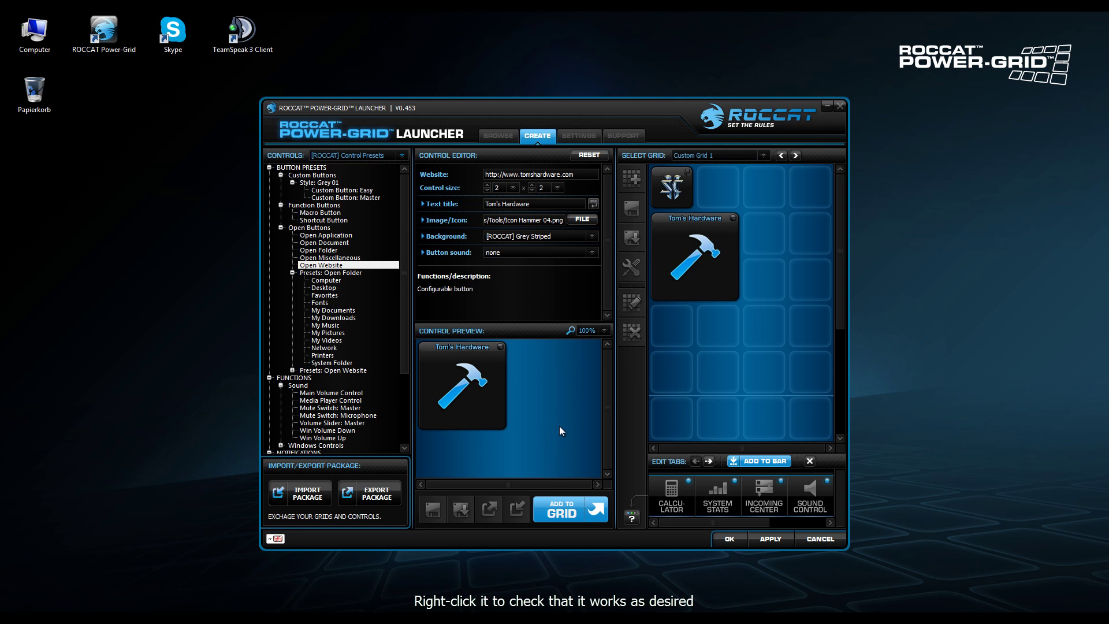
{"action": "right_click", "coordinate": [702, 256]}
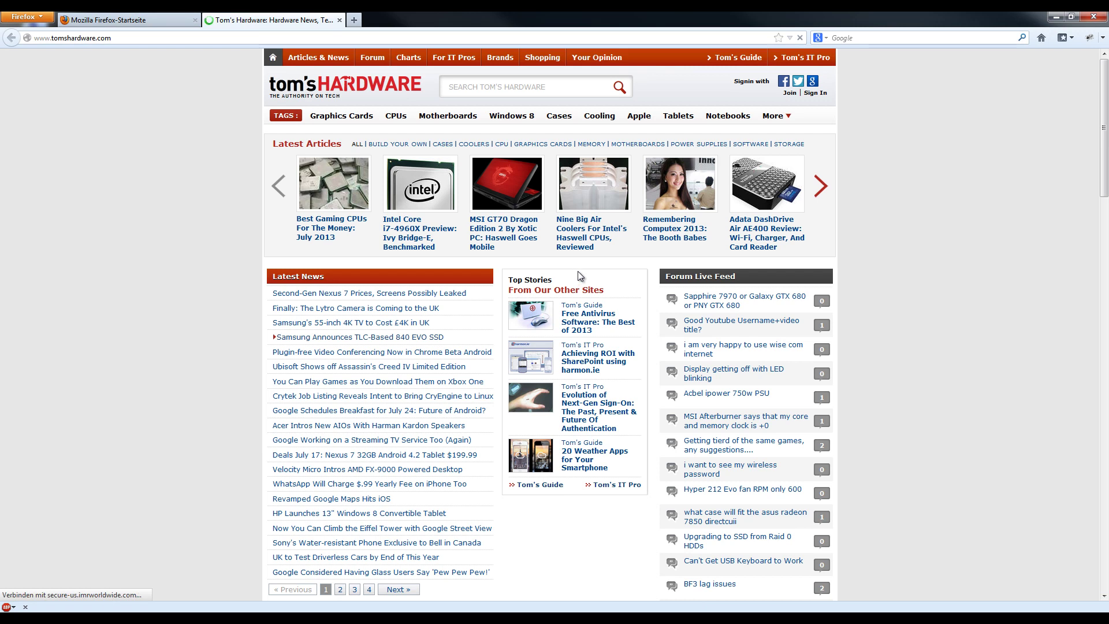
{"action": "left_click", "coordinate": [1057, 16]}
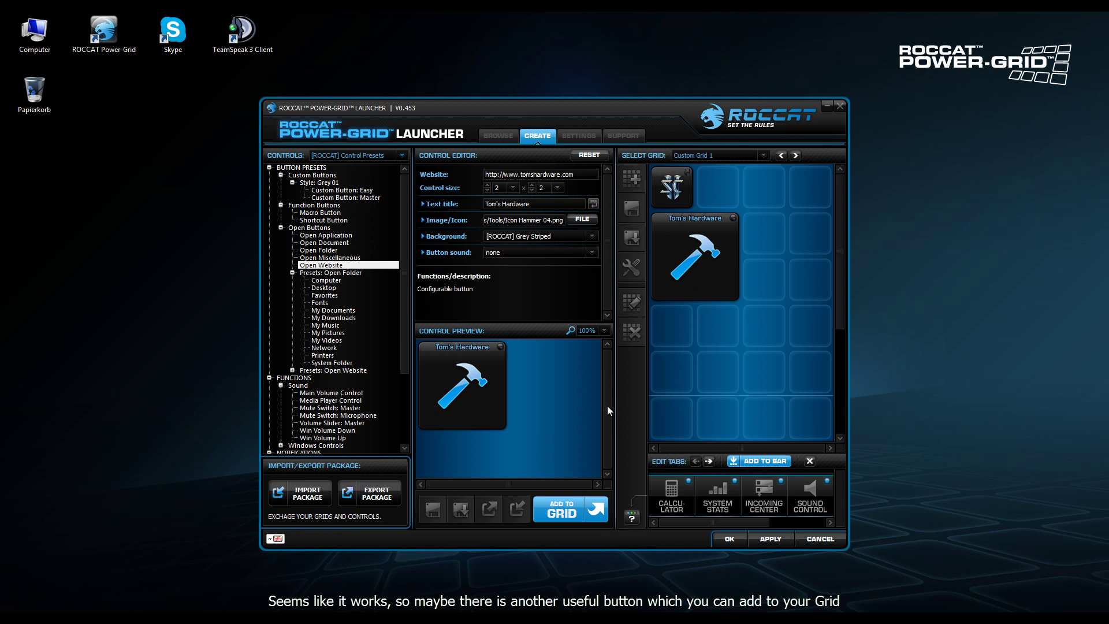
Step: Choose the My Music folder preset and drop its 1 x 1 Music button beside StarCraft II
{"action": "left_click", "coordinate": [338, 280]}
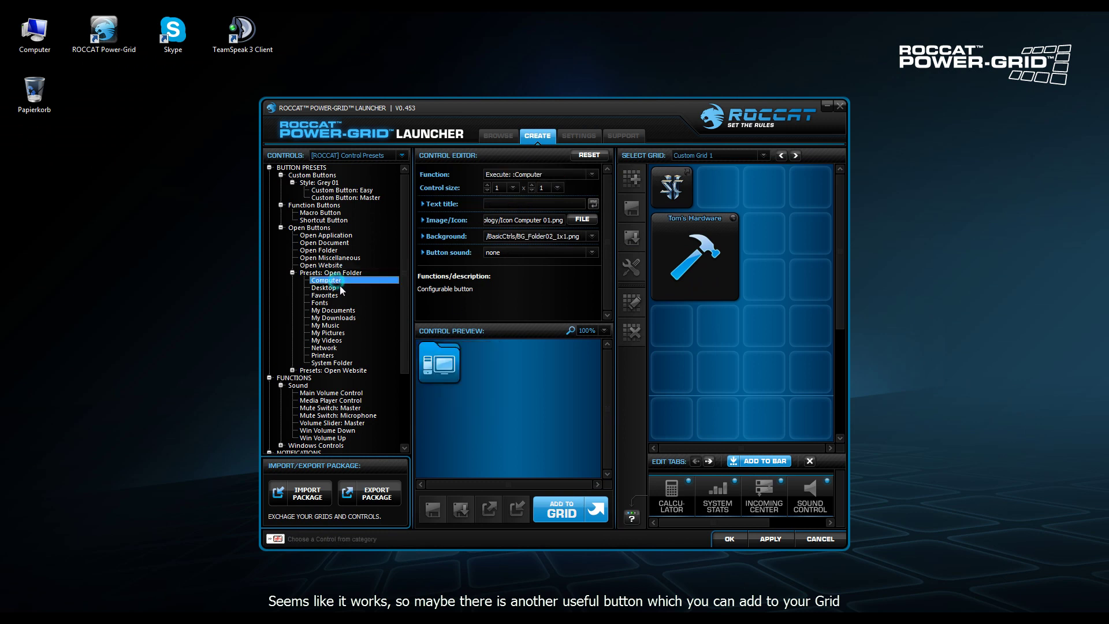
{"action": "left_click", "coordinate": [339, 288]}
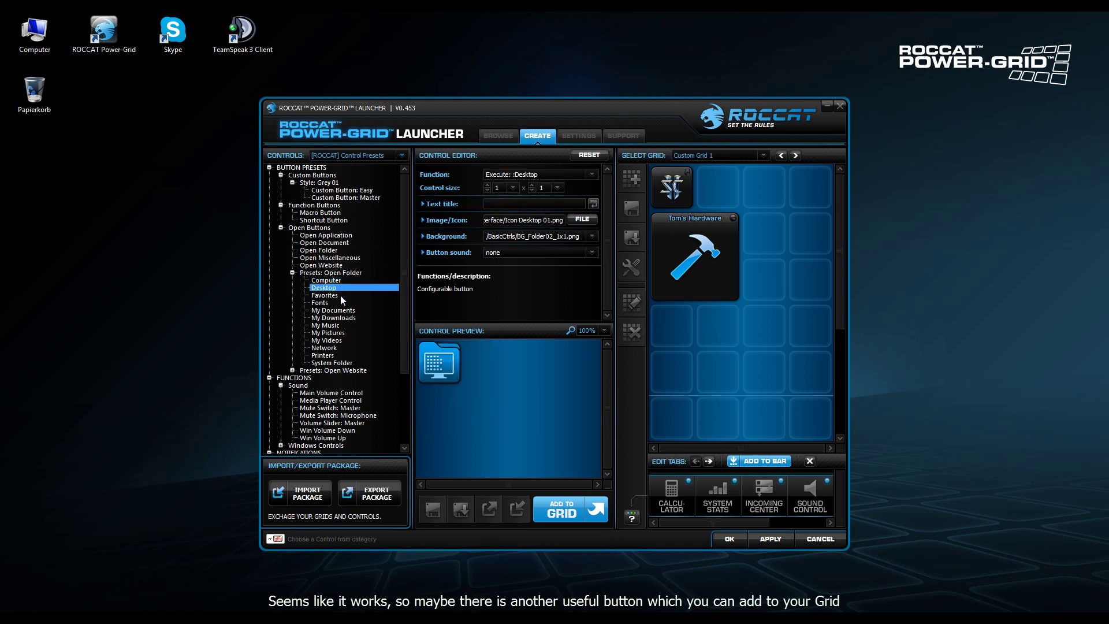
{"action": "left_click", "coordinate": [341, 296]}
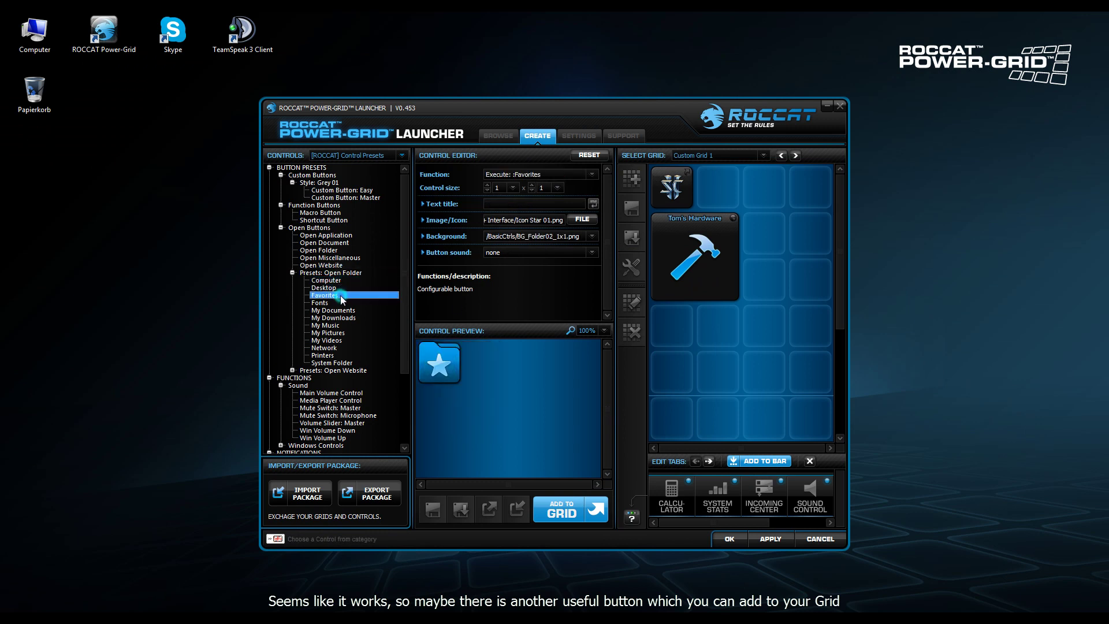
{"action": "left_click", "coordinate": [341, 326]}
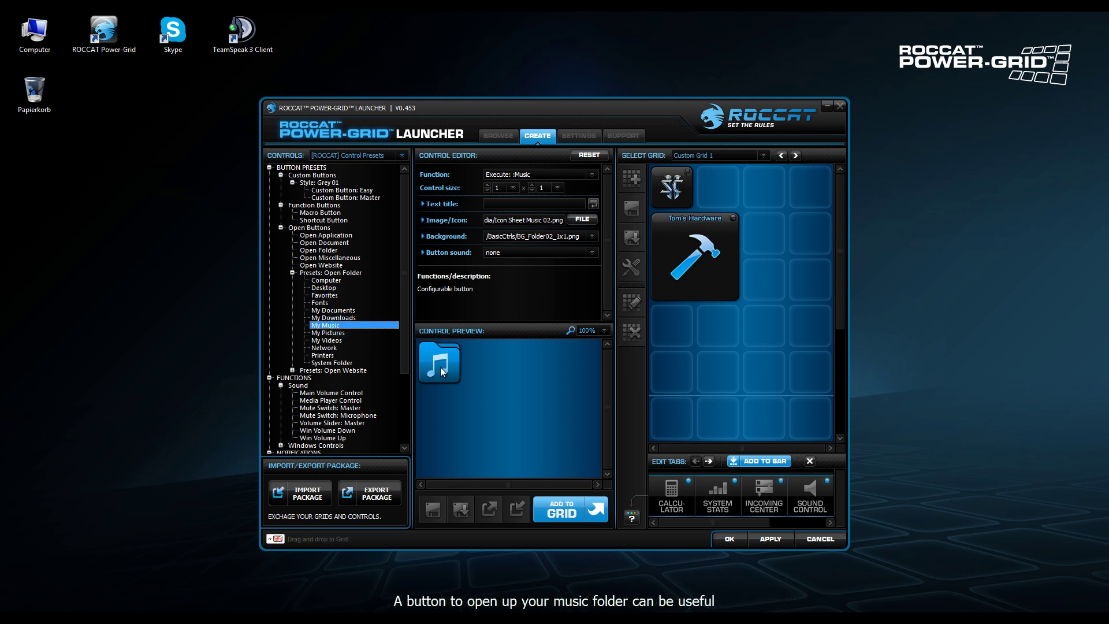
{"action": "left_click_drag", "start_coordinate": [440, 366], "coordinate": [717, 194]}
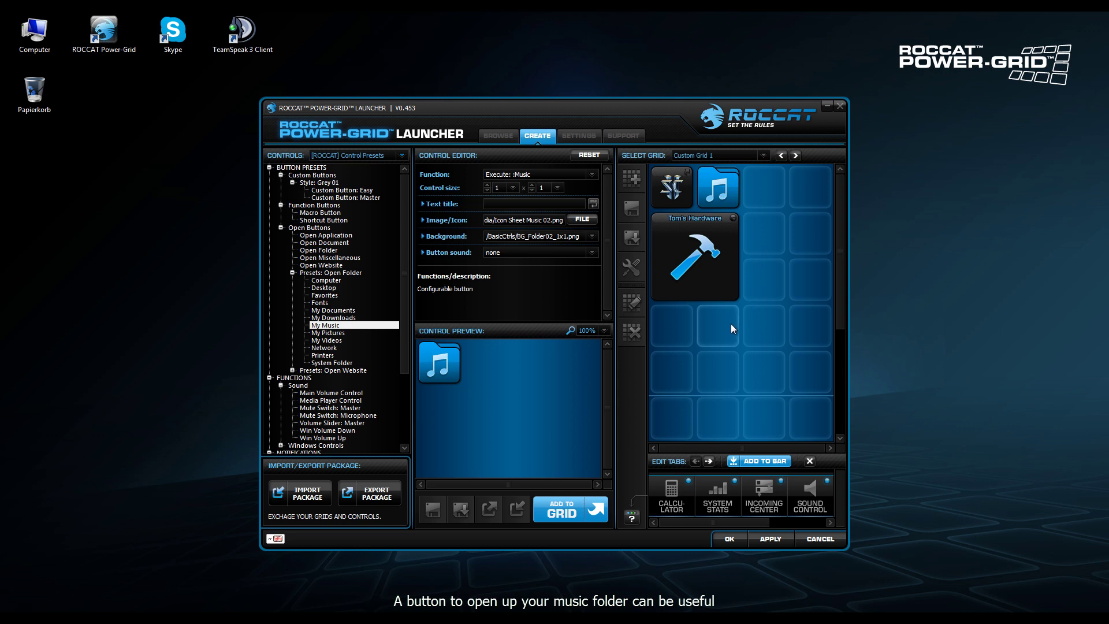
{"action": "left_click_drag", "start_coordinate": [404, 258], "coordinate": [404, 331]}
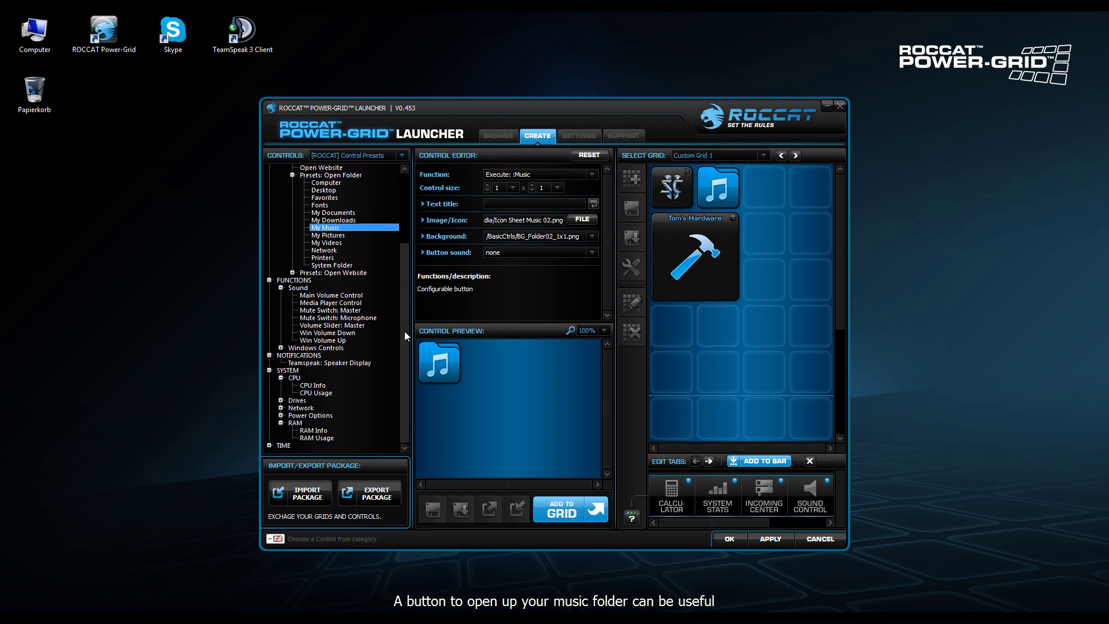
Step: Place a Media Player Control from Functions > Sound below the Tom's Hardware tile
{"action": "left_click", "coordinate": [346, 295]}
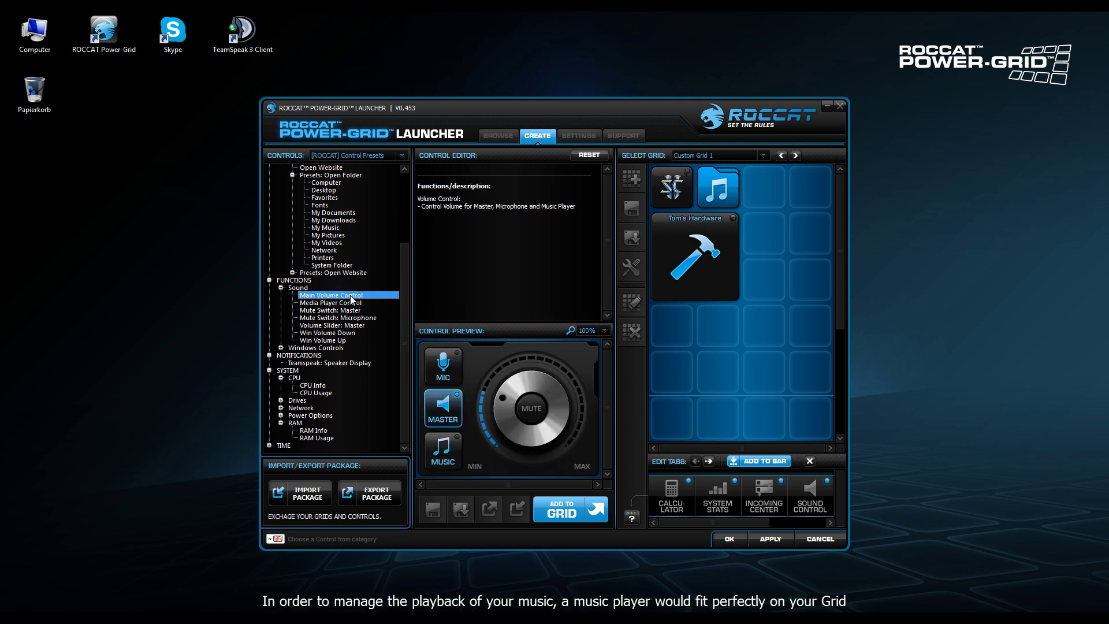
{"action": "left_click", "coordinate": [353, 303]}
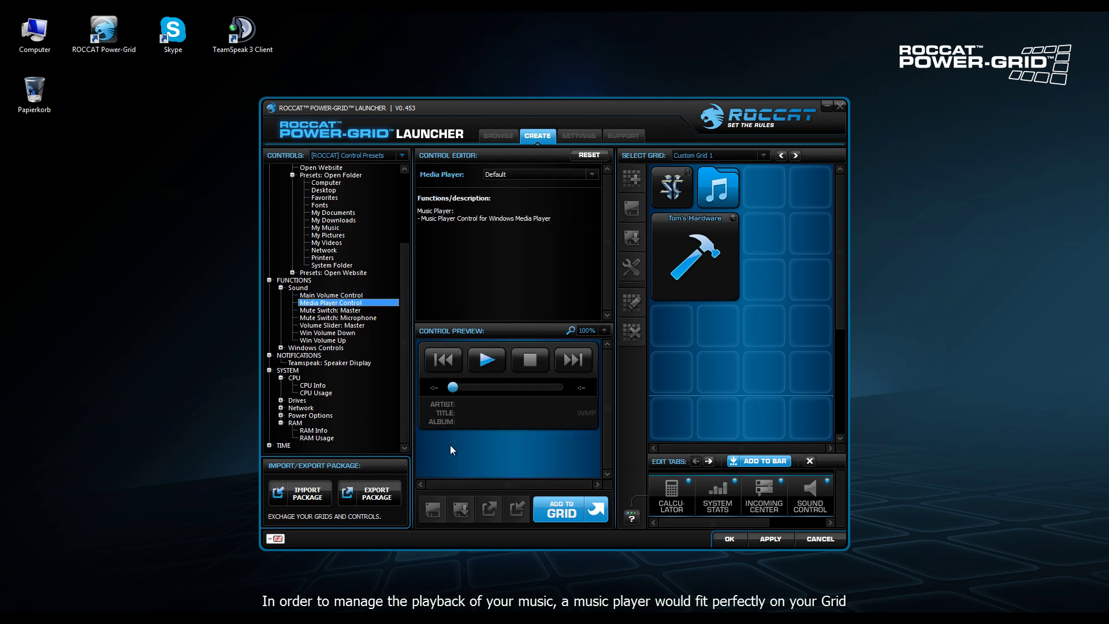
{"action": "left_click_drag", "start_coordinate": [432, 348], "coordinate": [667, 320]}
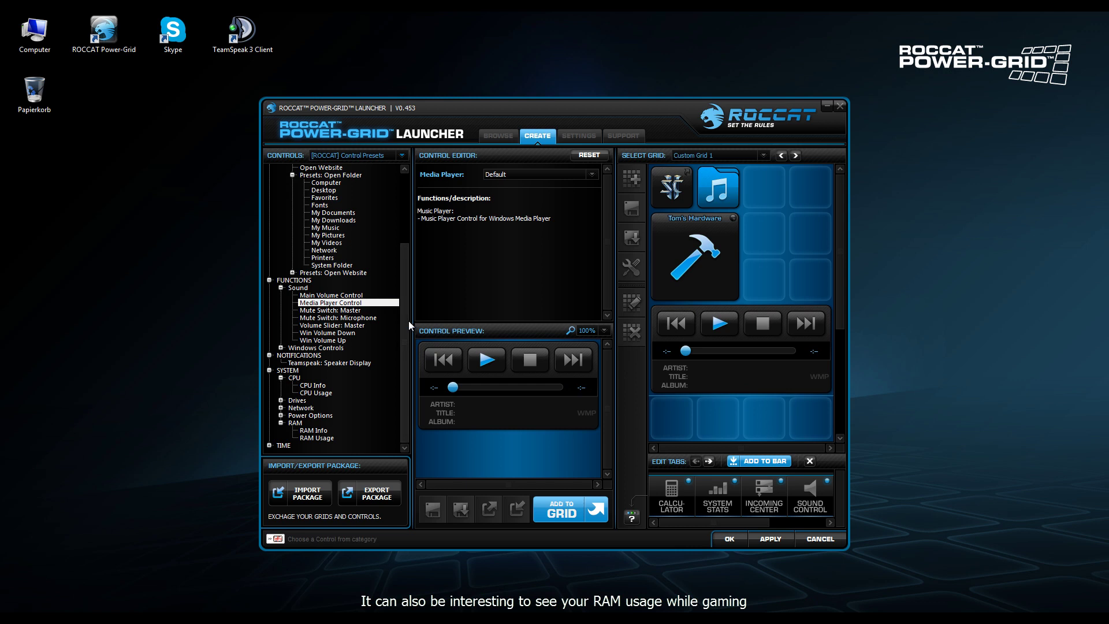
Step: Add the RAM Info widget from System > RAM to the bottom of the grid
{"action": "left_click", "coordinate": [324, 439]}
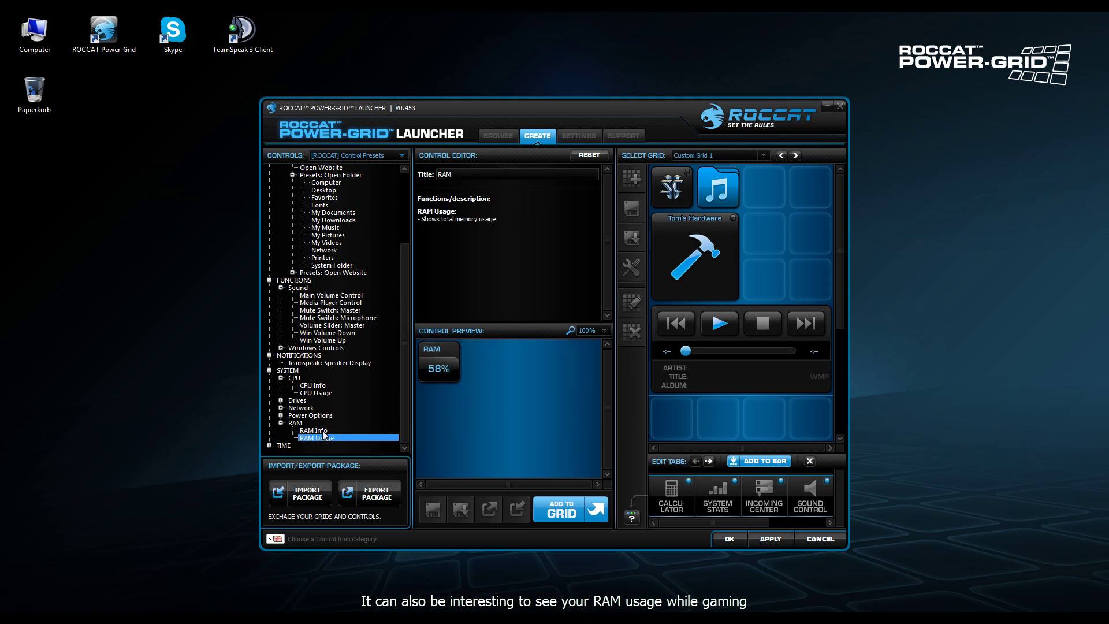
{"action": "left_click", "coordinate": [322, 431]}
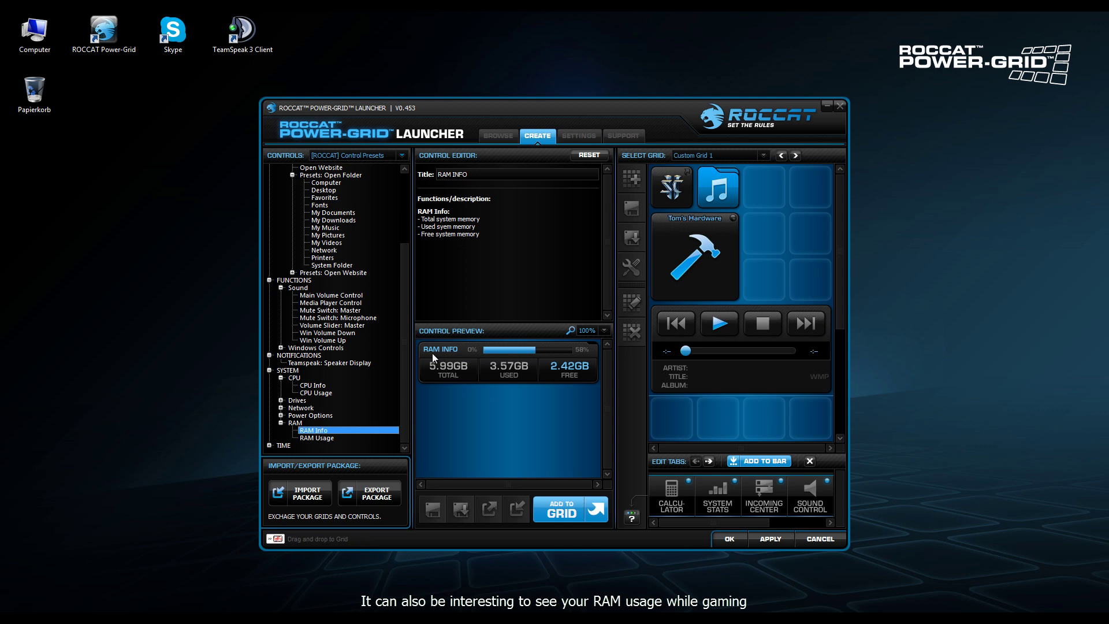
{"action": "left_click_drag", "start_coordinate": [431, 353], "coordinate": [670, 405]}
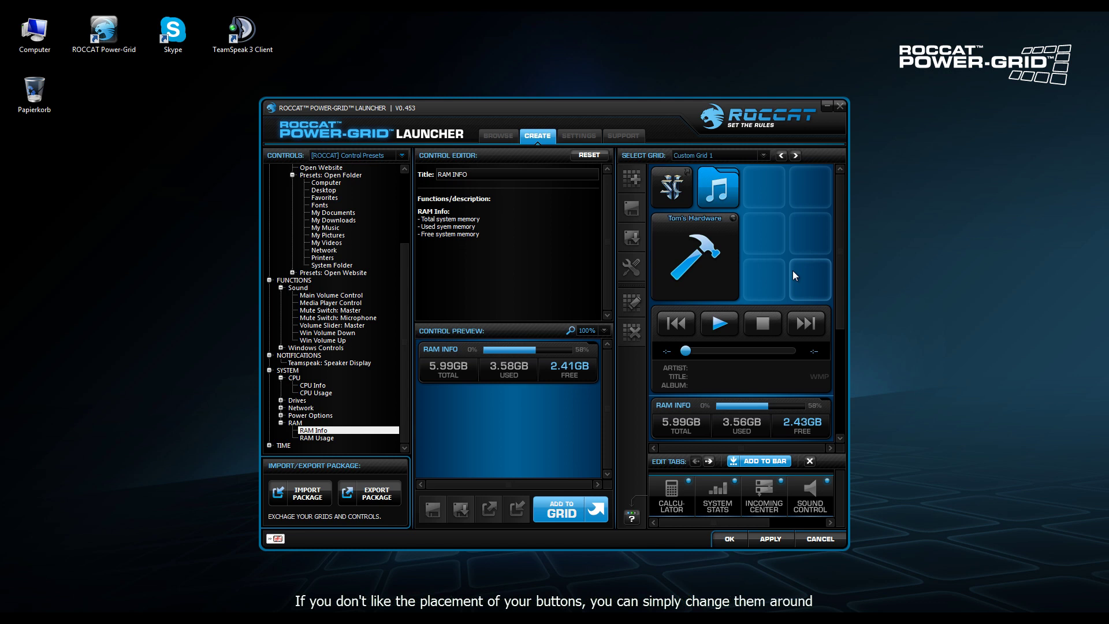
Step: Drag tiles so RAM Info is on top, media player below, and 2x2 Tom's Hardware left of stacked StarCraft II and Music
{"action": "left_click_drag", "start_coordinate": [723, 200], "coordinate": [809, 279]}
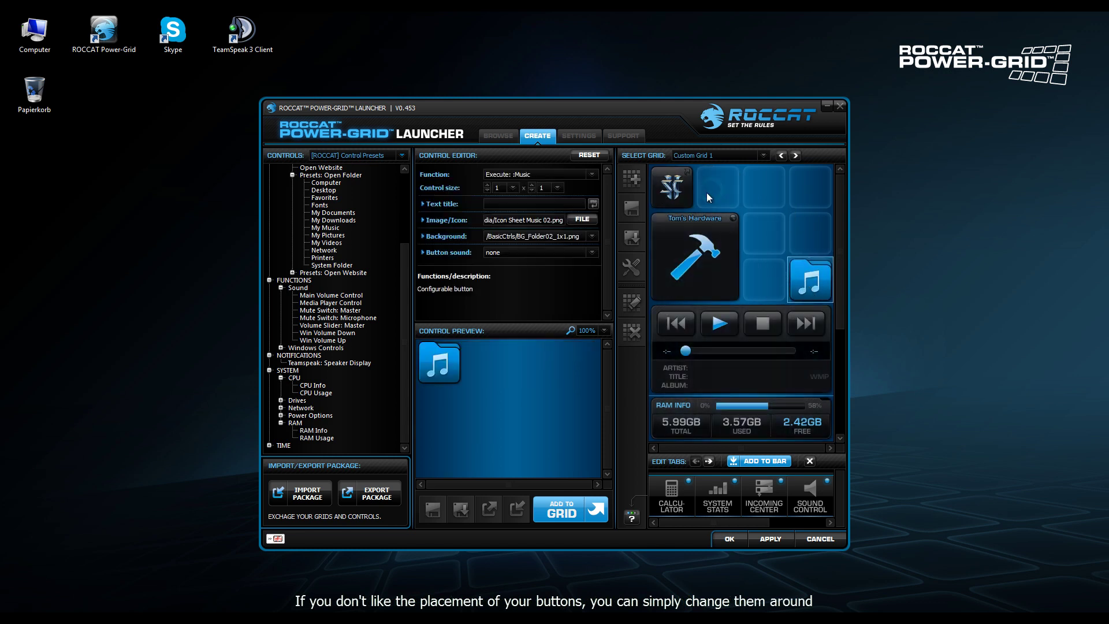
{"action": "left_click_drag", "start_coordinate": [672, 187], "coordinate": [765, 278]}
{"action": "left_click_drag", "start_coordinate": [754, 400], "coordinate": [731, 199]}
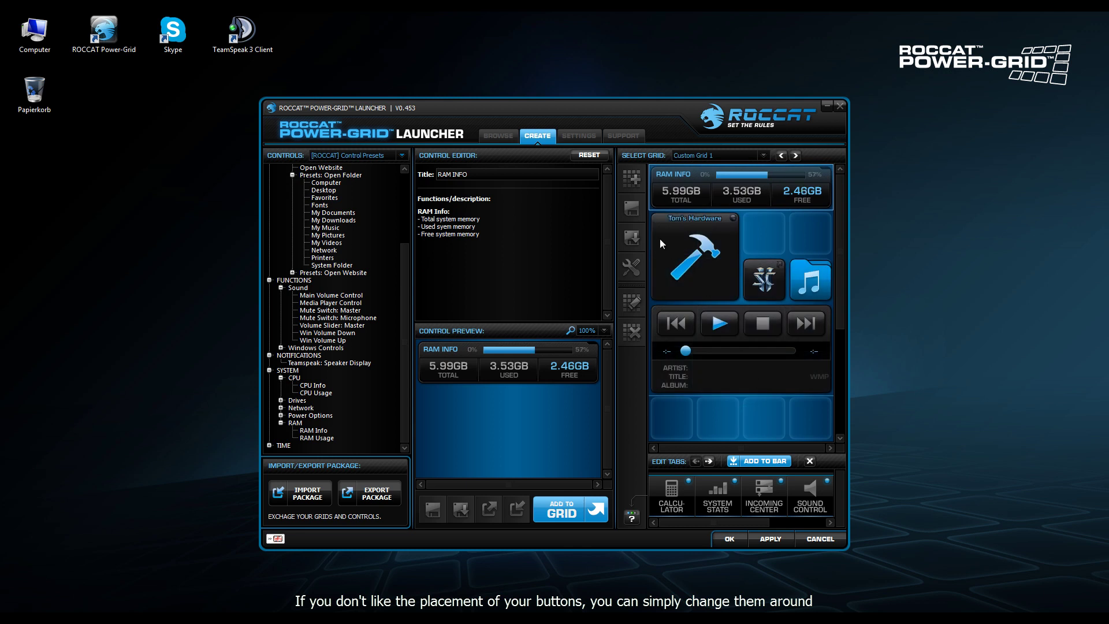
{"action": "left_click_drag", "start_coordinate": [695, 257], "coordinate": [670, 419]}
{"action": "left_click_drag", "start_coordinate": [764, 279], "coordinate": [765, 419]}
{"action": "left_click_drag", "start_coordinate": [813, 347], "coordinate": [669, 290]}
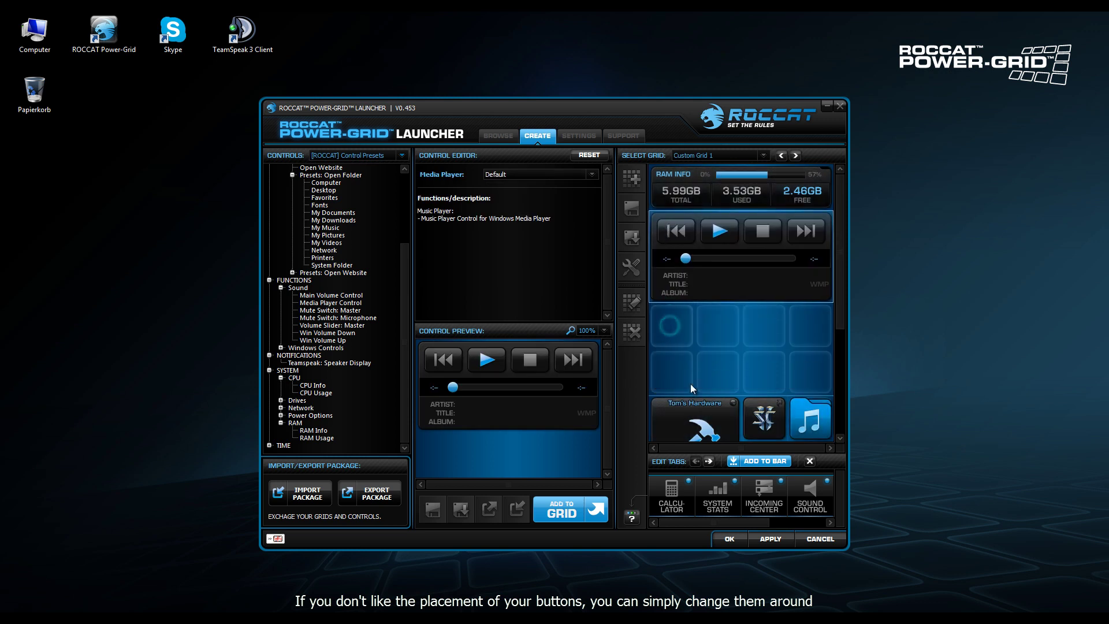
{"action": "left_click_drag", "start_coordinate": [691, 384], "coordinate": [670, 328]}
{"action": "left_click_drag", "start_coordinate": [764, 417], "coordinate": [764, 329]}
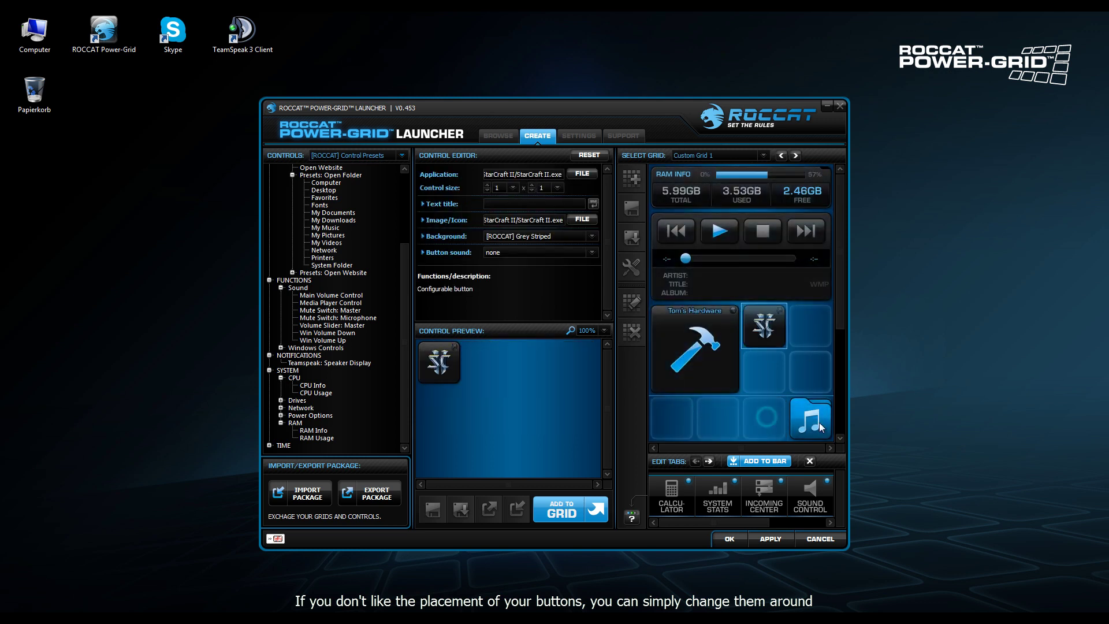
{"action": "left_click_drag", "start_coordinate": [819, 422], "coordinate": [764, 369]}
{"action": "left_click", "coordinate": [788, 422]}
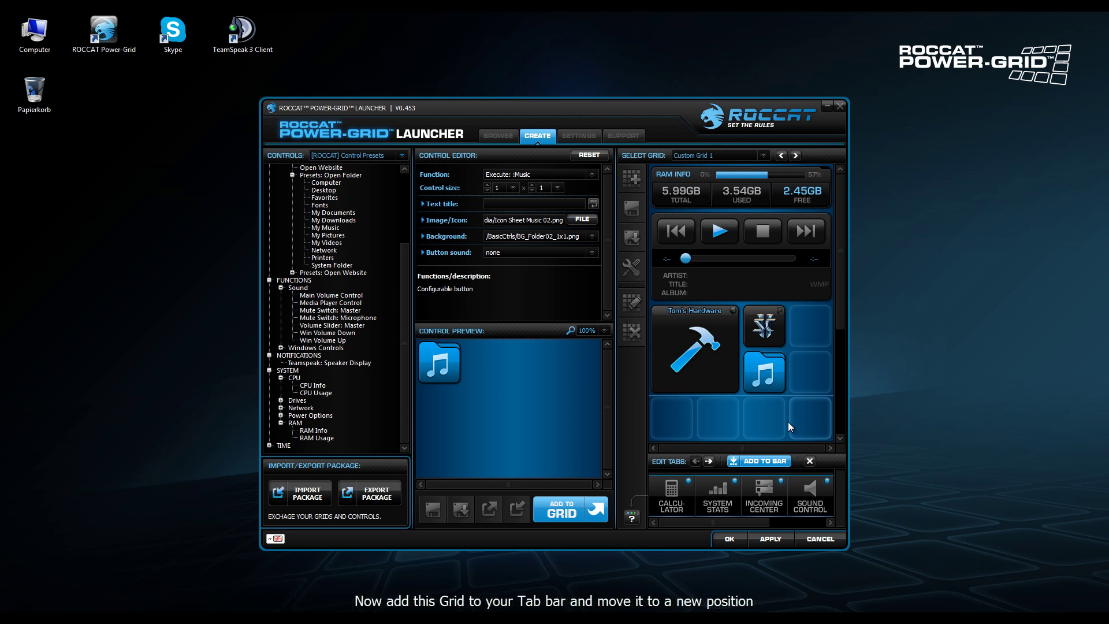
Step: Save Custom Grid #1, add it to the tab bar, and move its tab ahead of Calculator to first place
{"action": "left_click", "coordinate": [770, 462]}
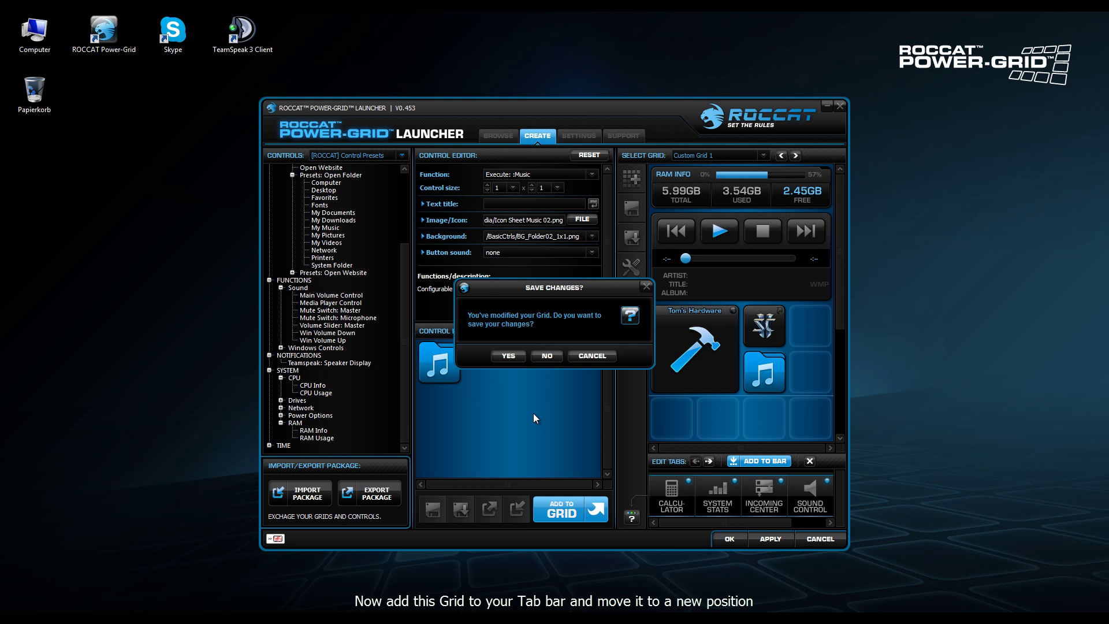
{"action": "left_click", "coordinate": [509, 357]}
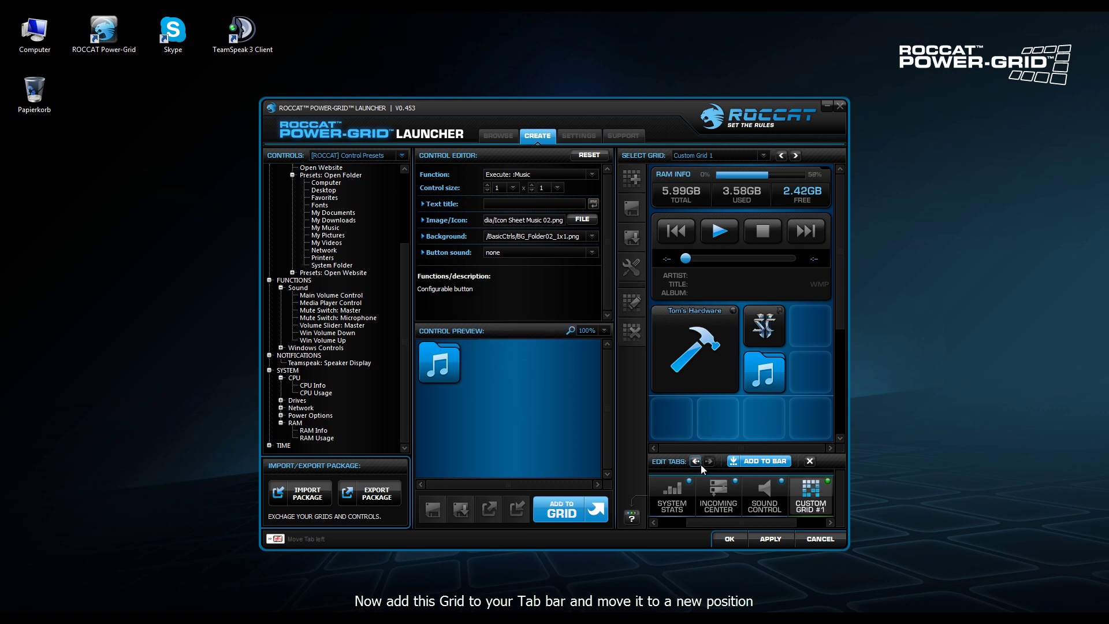
{"action": "left_click", "coordinate": [698, 463]}
{"action": "left_click", "coordinate": [697, 463]}
{"action": "left_click", "coordinate": [697, 464]}
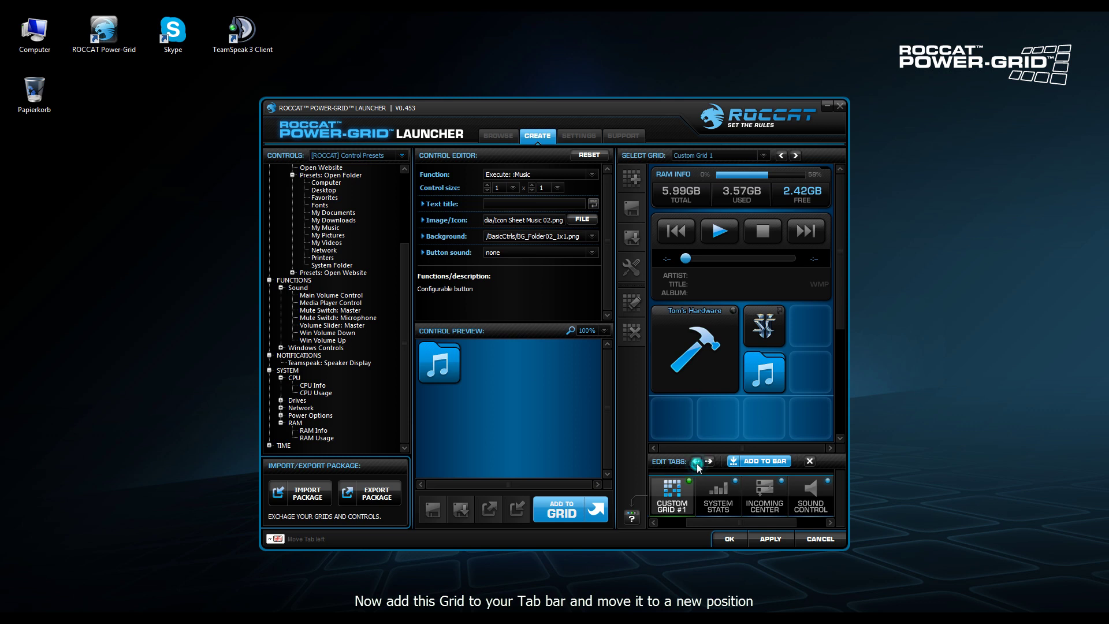
{"action": "left_click", "coordinate": [786, 543]}
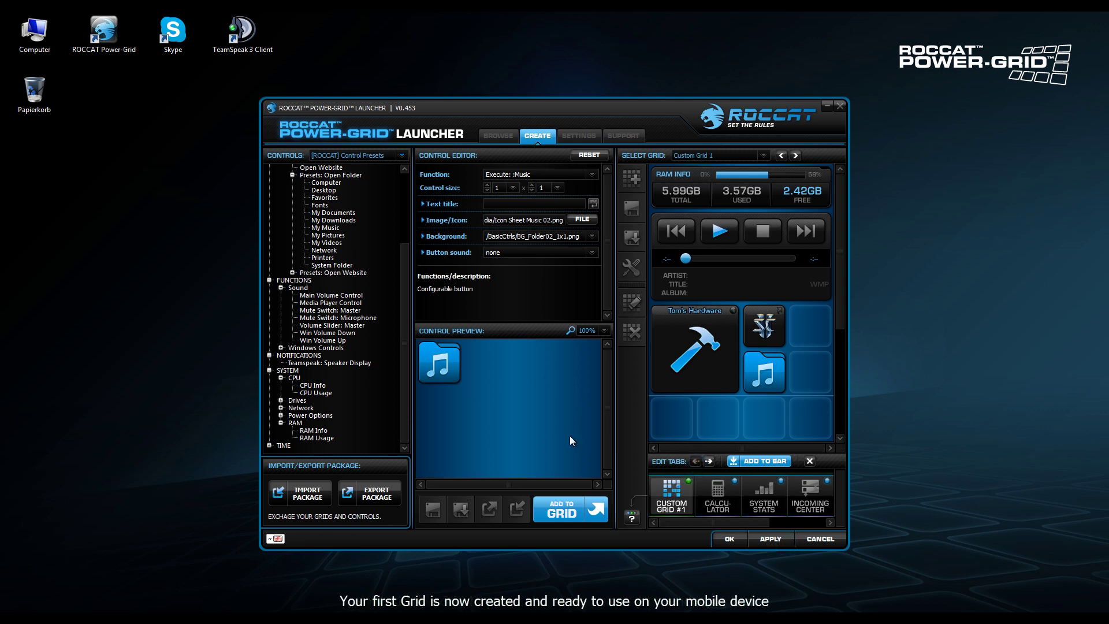